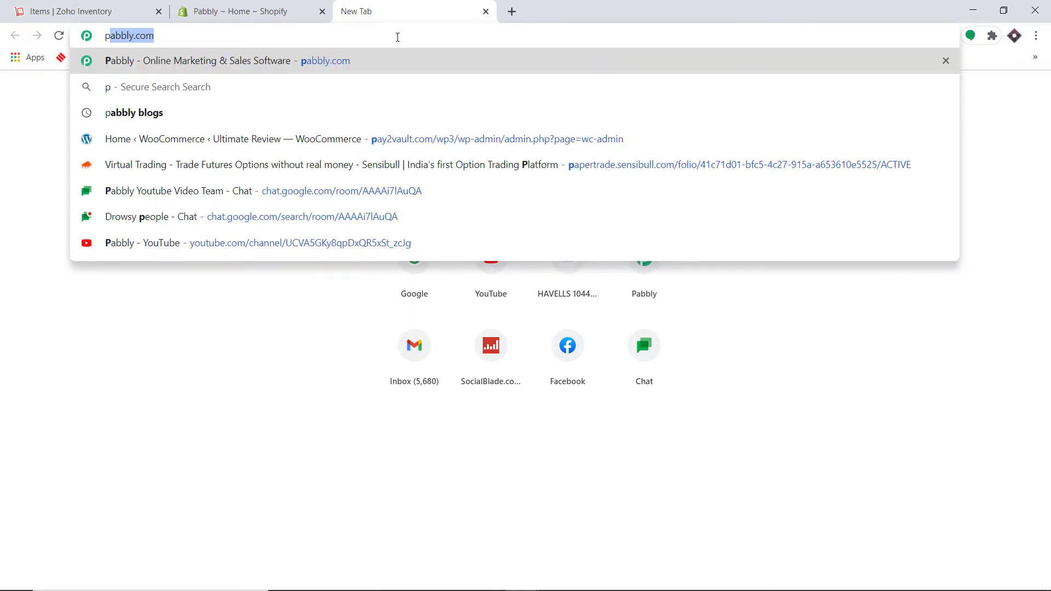
Load pabbly.com, sign in from the Connect product page, and launch the Connect app
key(Return)
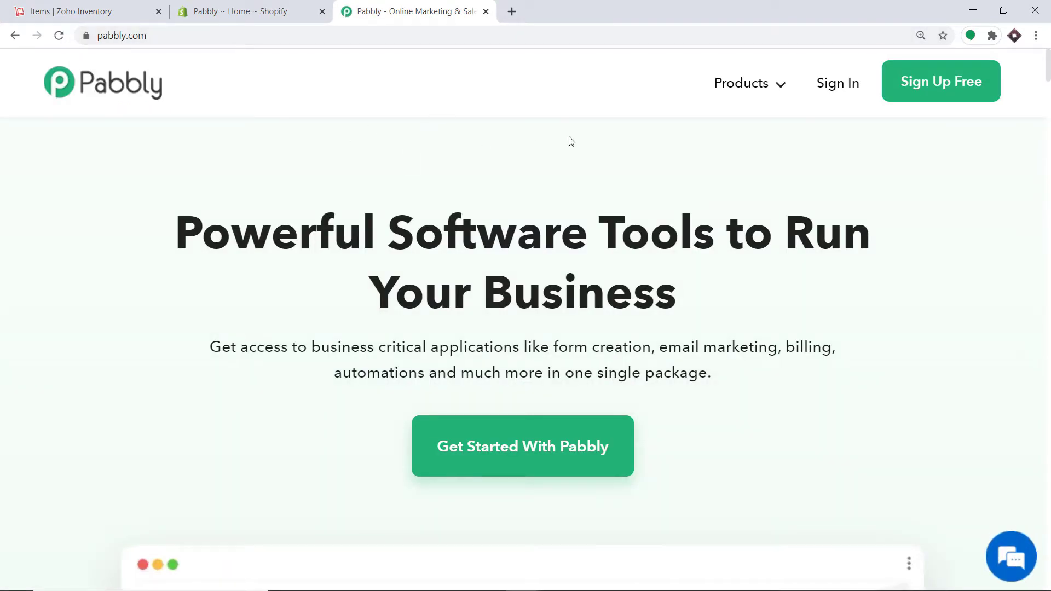
click(738, 89)
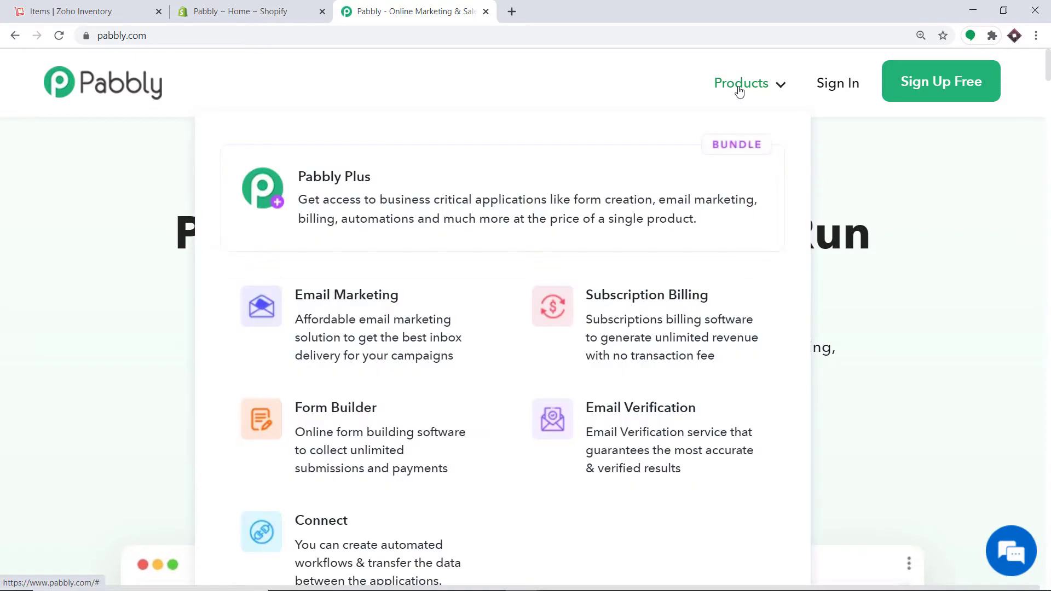
click(380, 533)
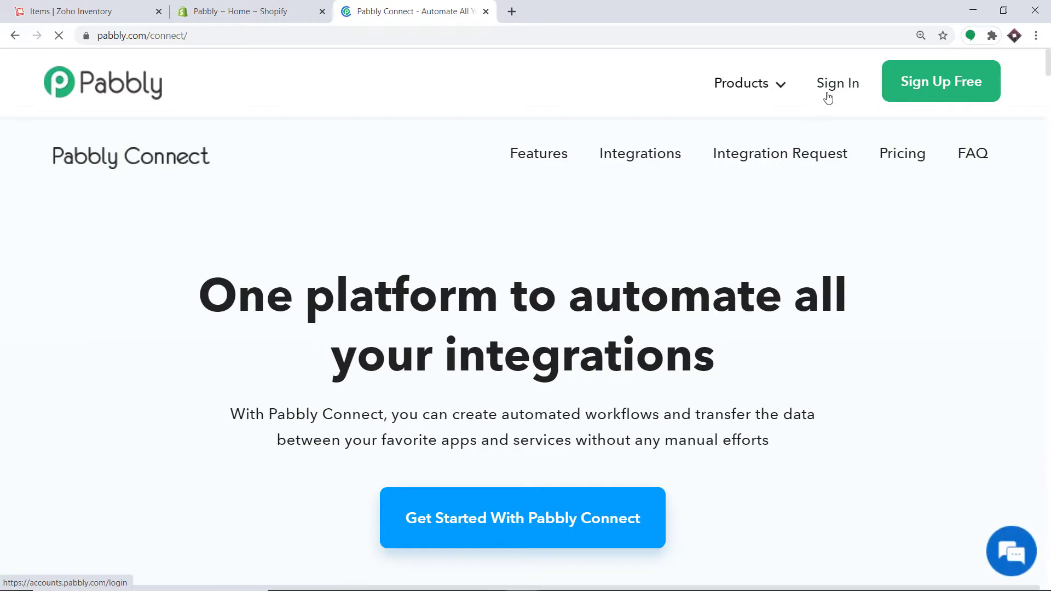
click(829, 94)
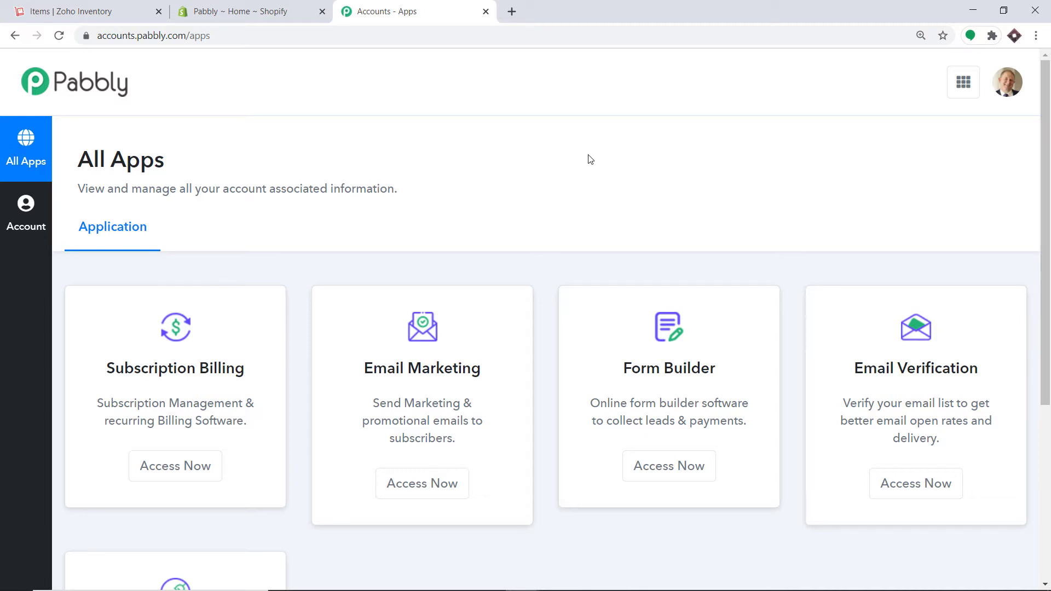
scroll(590, 160, down, 5)
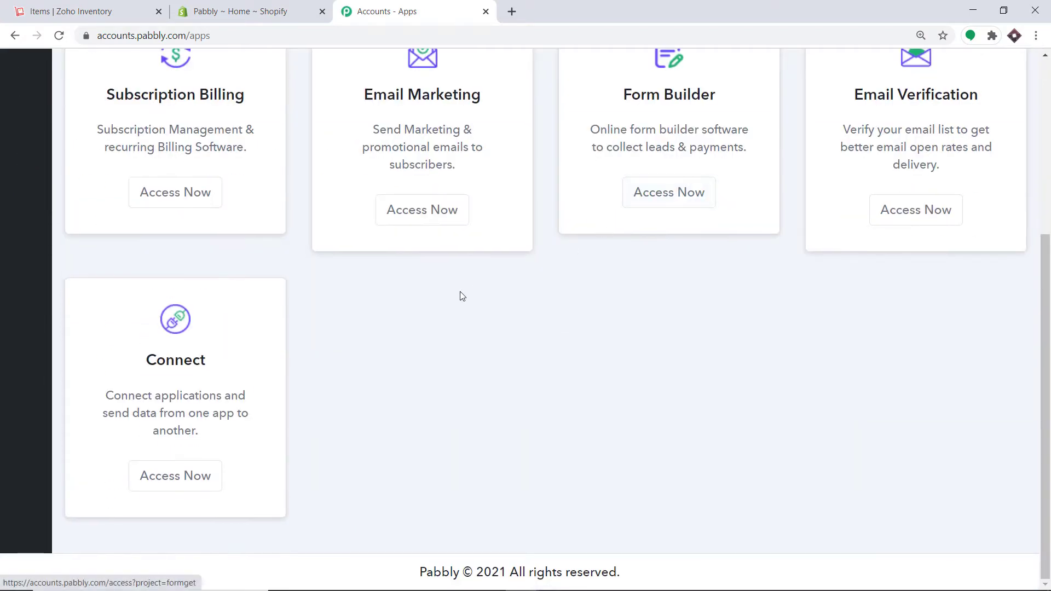
click(178, 483)
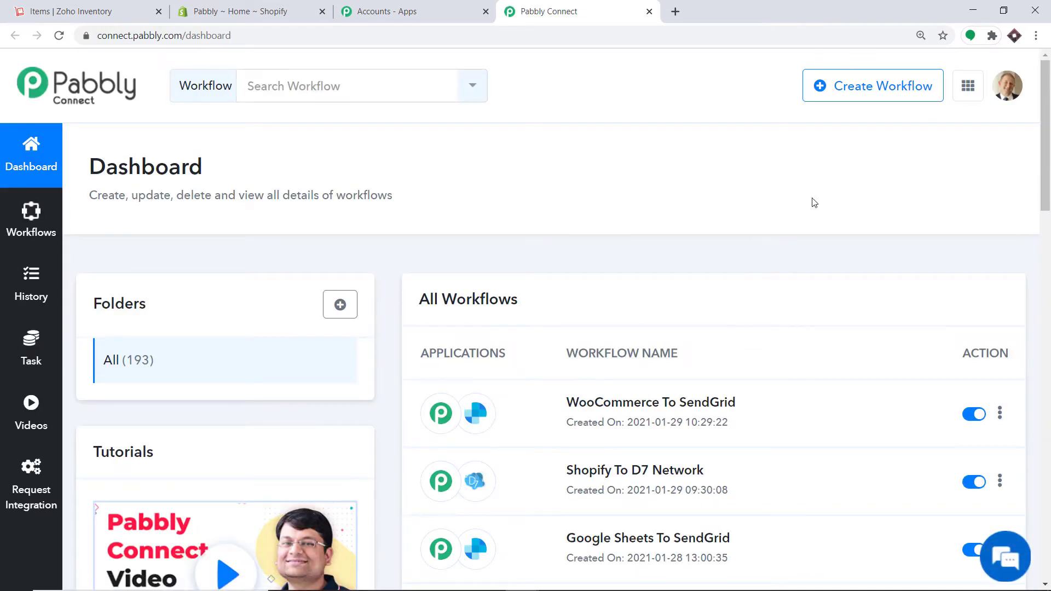
Start a new workflow named 'Shopify To Zoho Inventory'
click(824, 103)
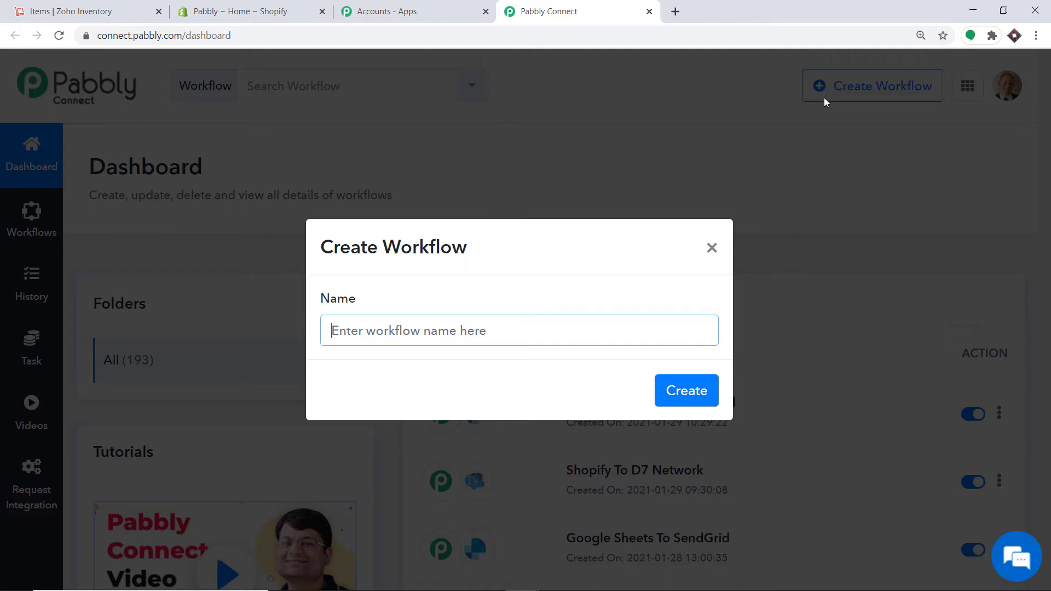
text(Sh)
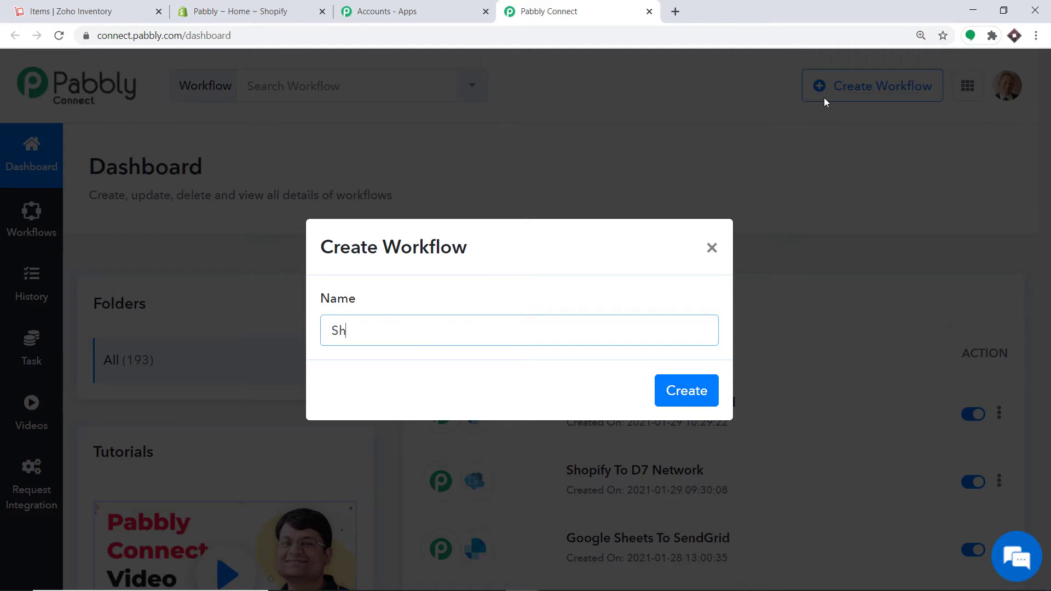
text(opify To Zoho Inventor)
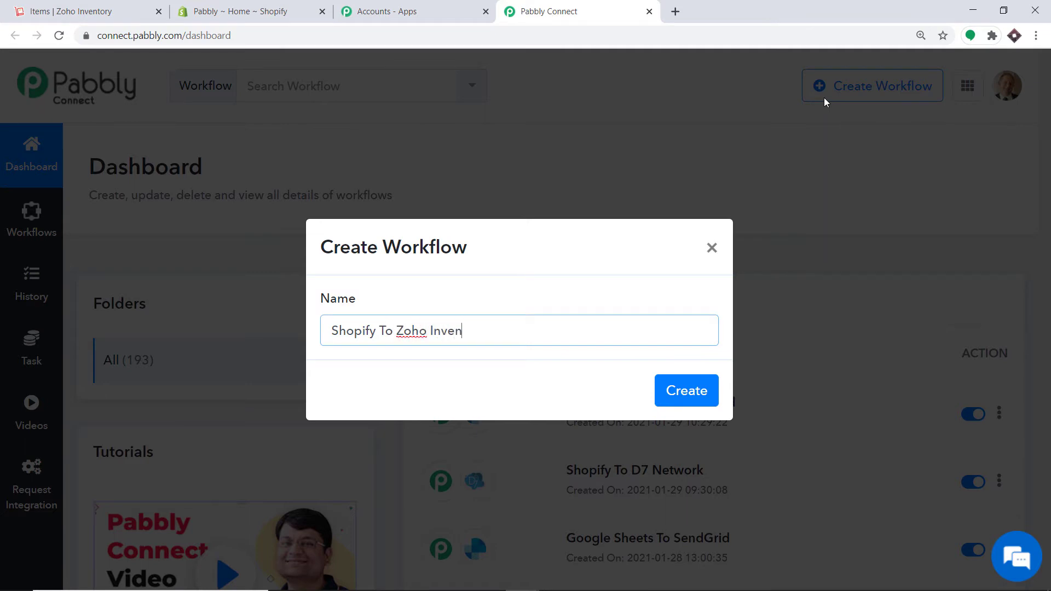
text(y)
Create the workflow and choose Shopify as the trigger app
click(684, 392)
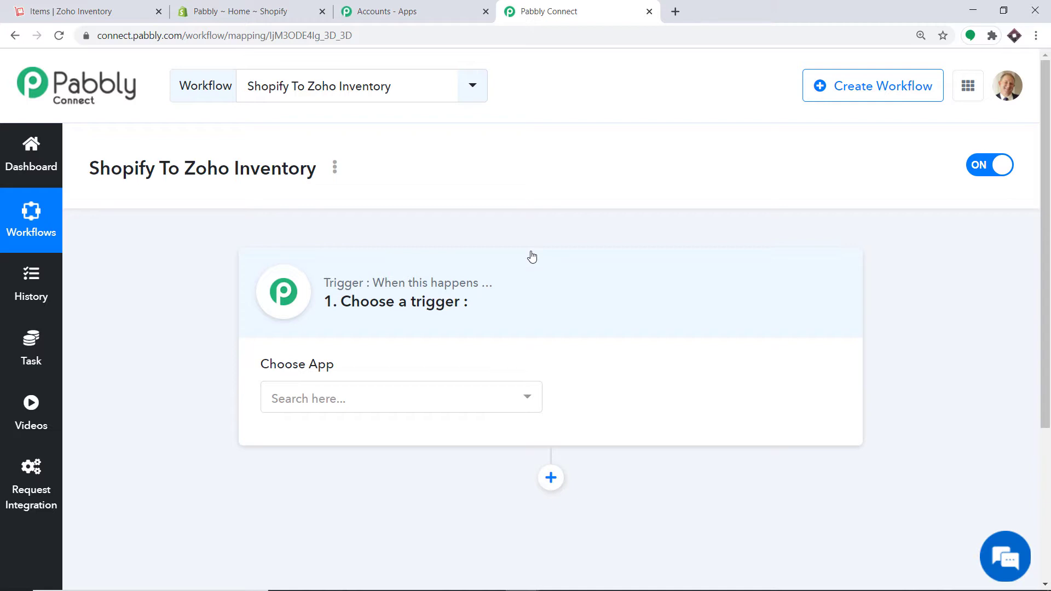
click(393, 395)
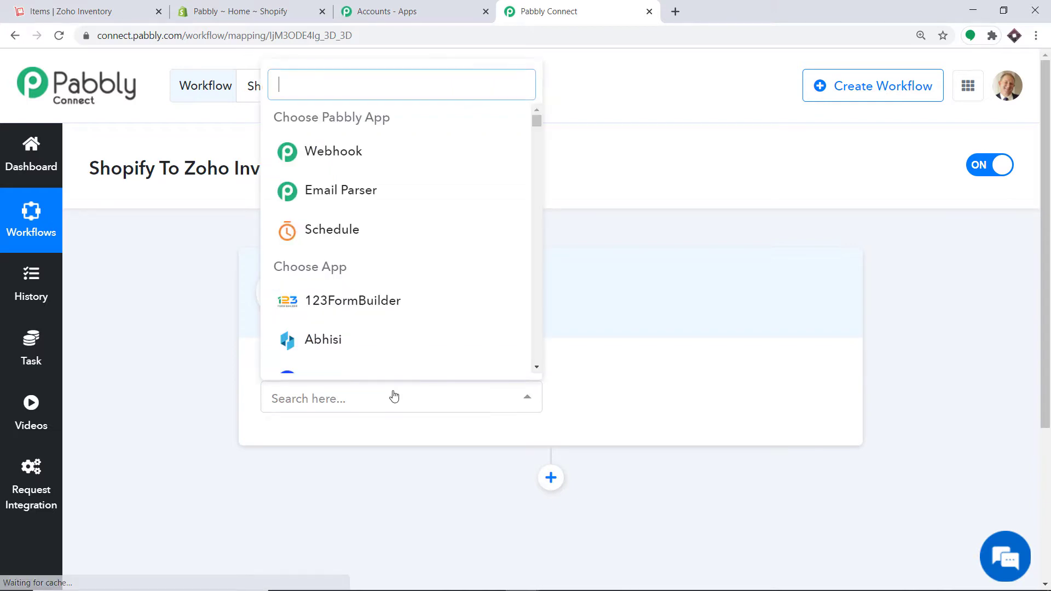
text(sshopi)
key(BackSpace)
key(BackSpace)
key(BackSpace)
key(BackSpace)
key(BackSpace)
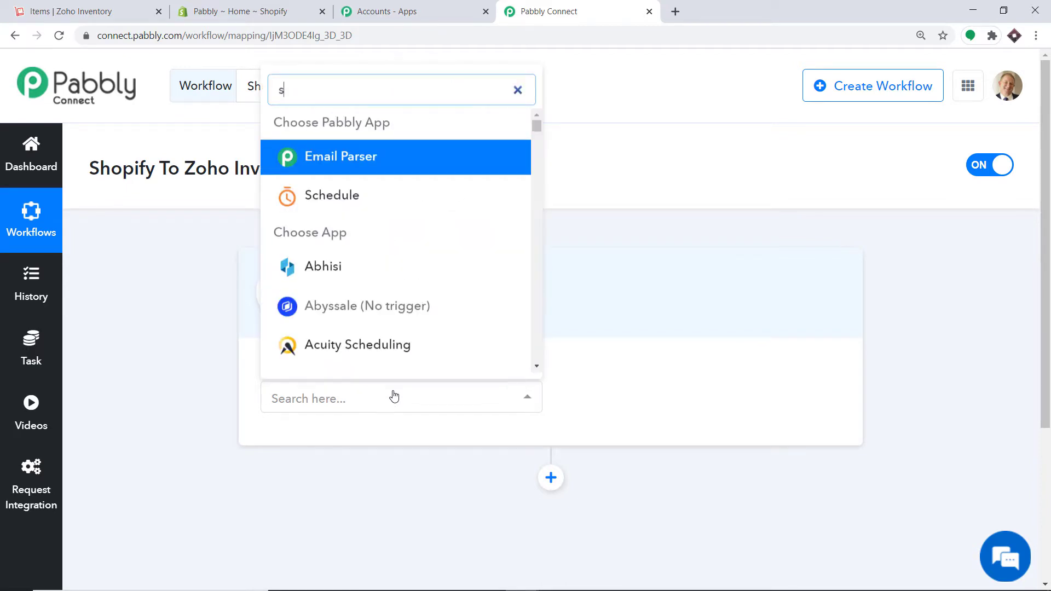
text(hopi)
click(393, 355)
Set the Shopify trigger event to New Product
click(631, 395)
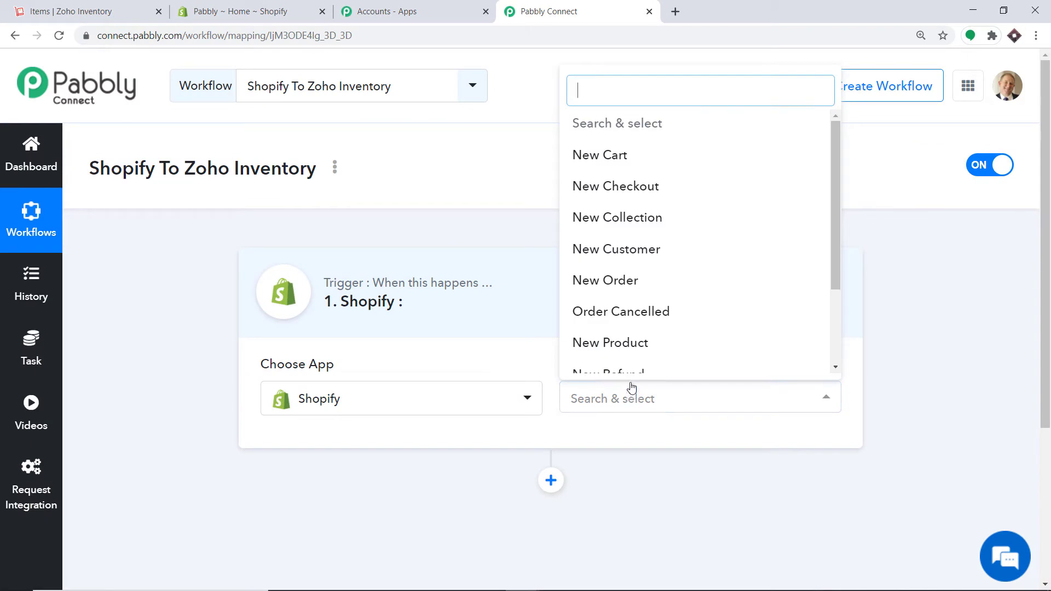
scroll(668, 248, down, 1)
click(665, 275)
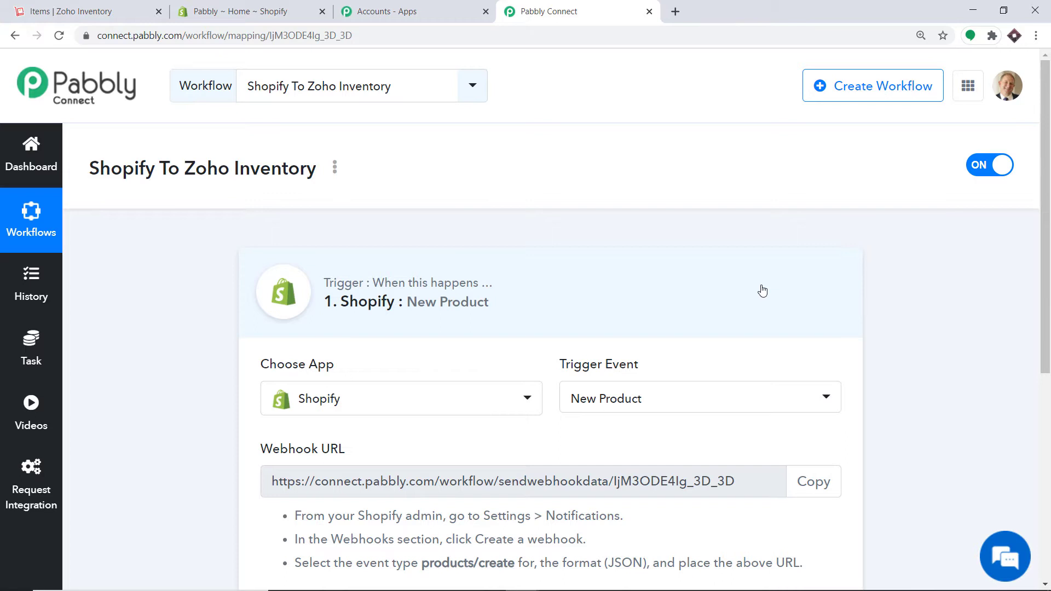
click(671, 391)
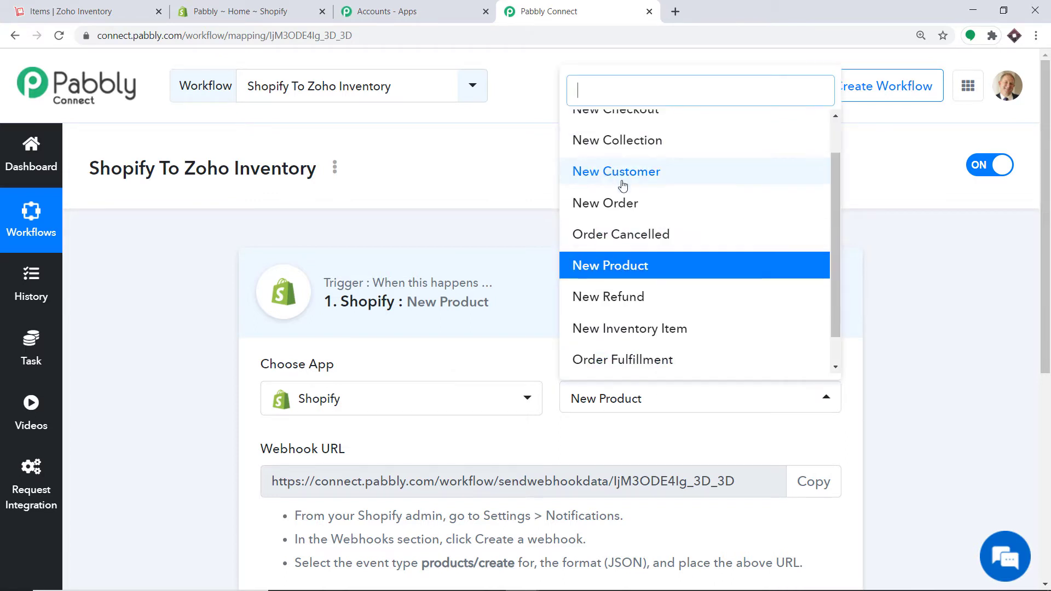
scroll(626, 189, up, 1)
scroll(657, 180, down, 2)
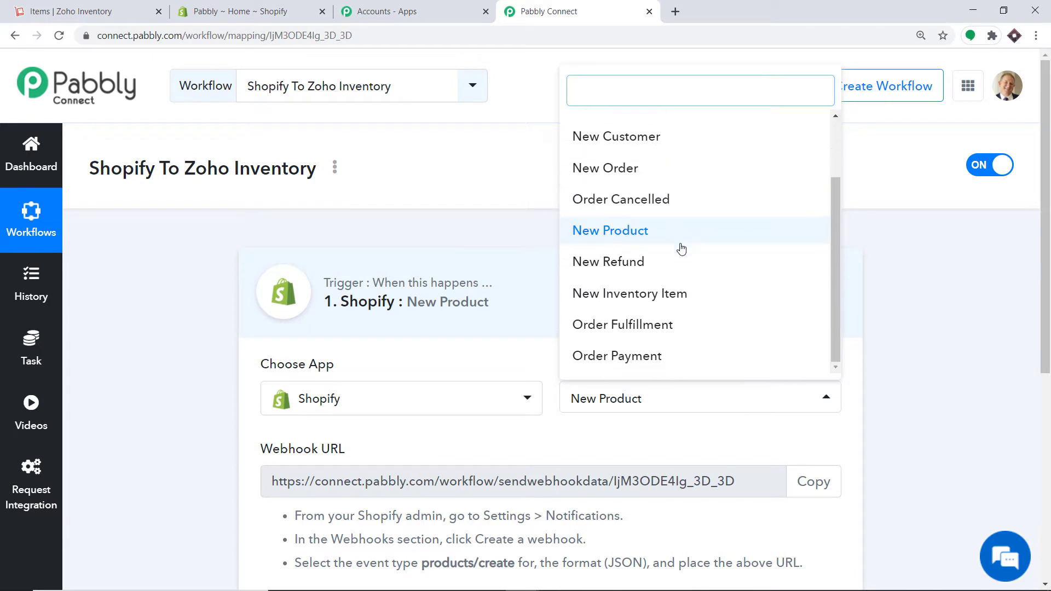
scroll(679, 246, down, 1)
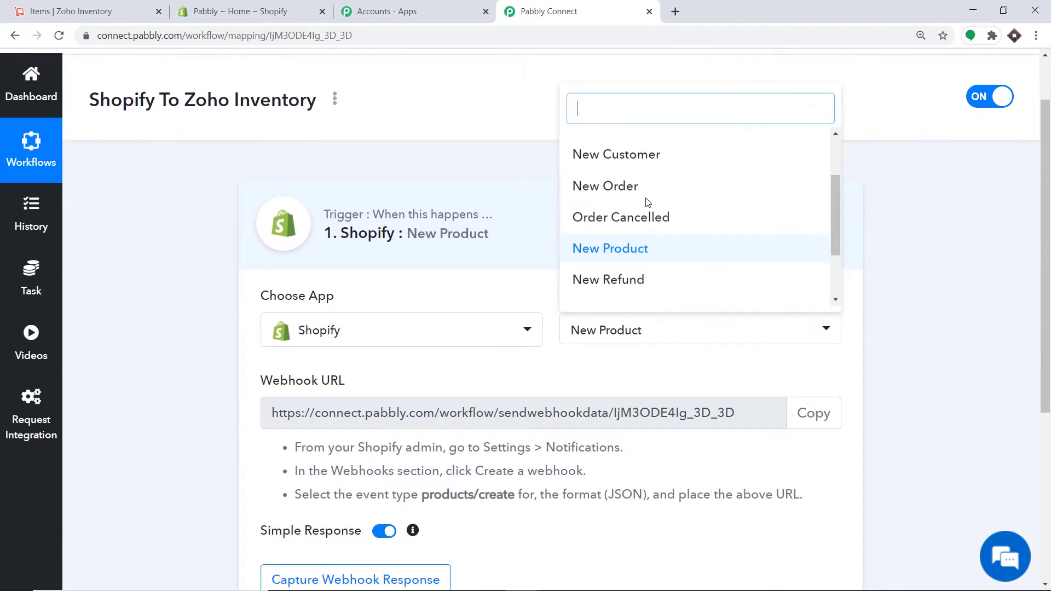
click(670, 250)
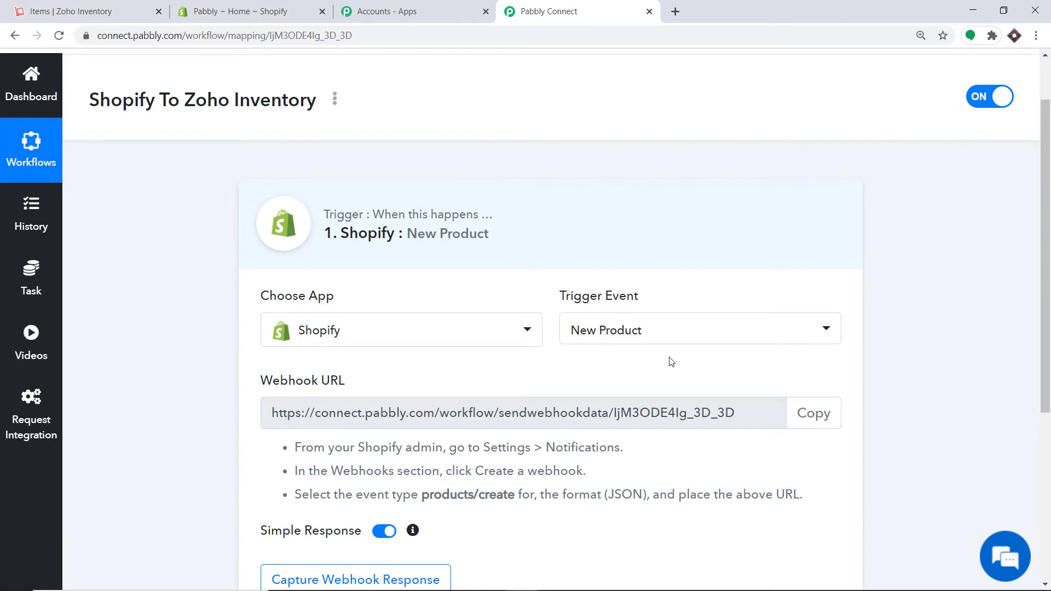
scroll(671, 362, down, 3)
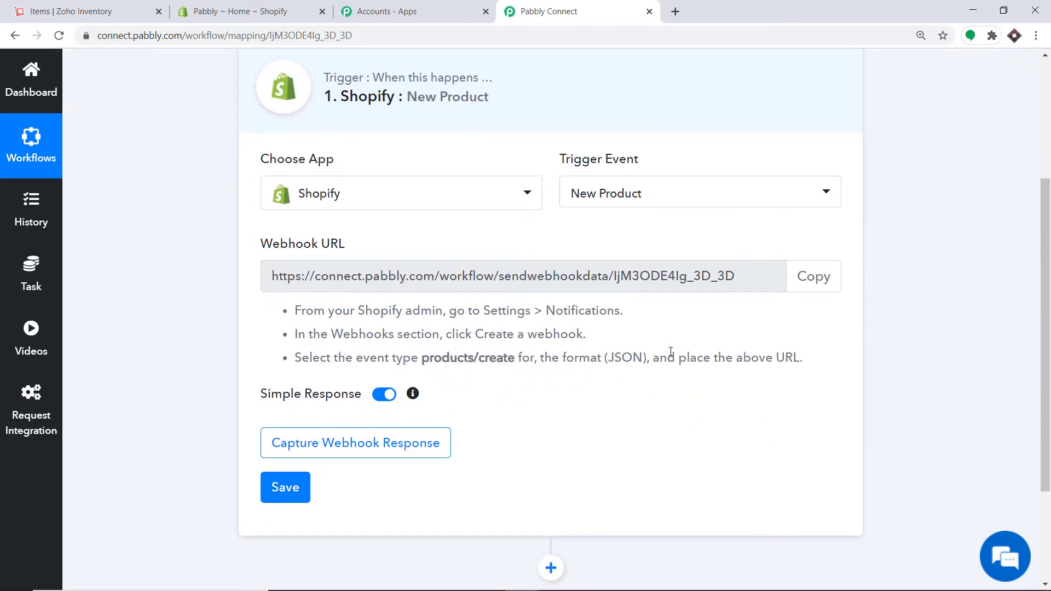
click(257, 13)
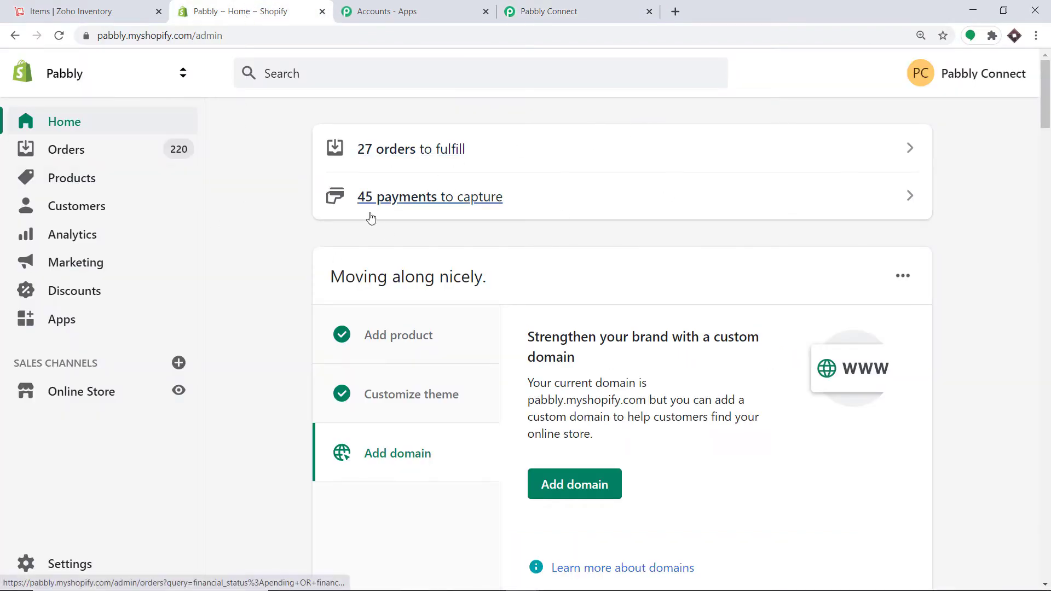
Go to Shopify's notification settings and start adding a webhook
click(73, 565)
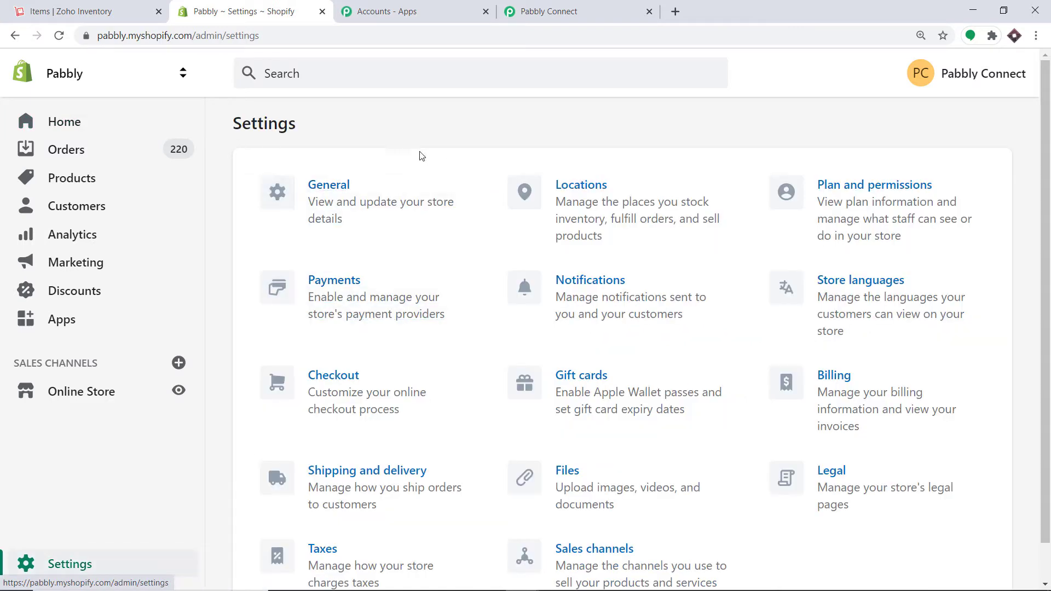
click(569, 301)
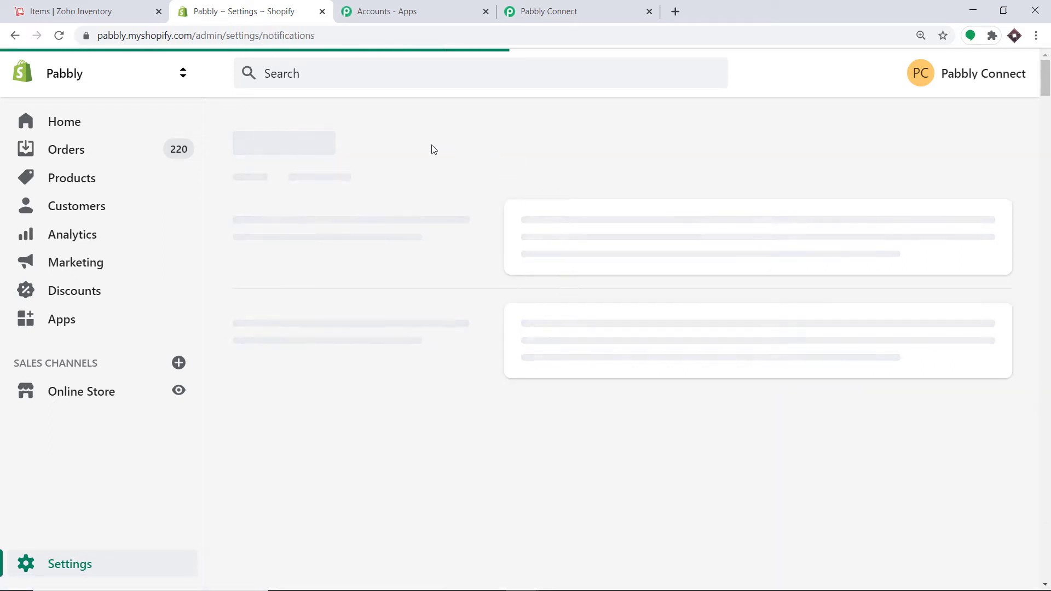
scroll(626, 206, down, 20)
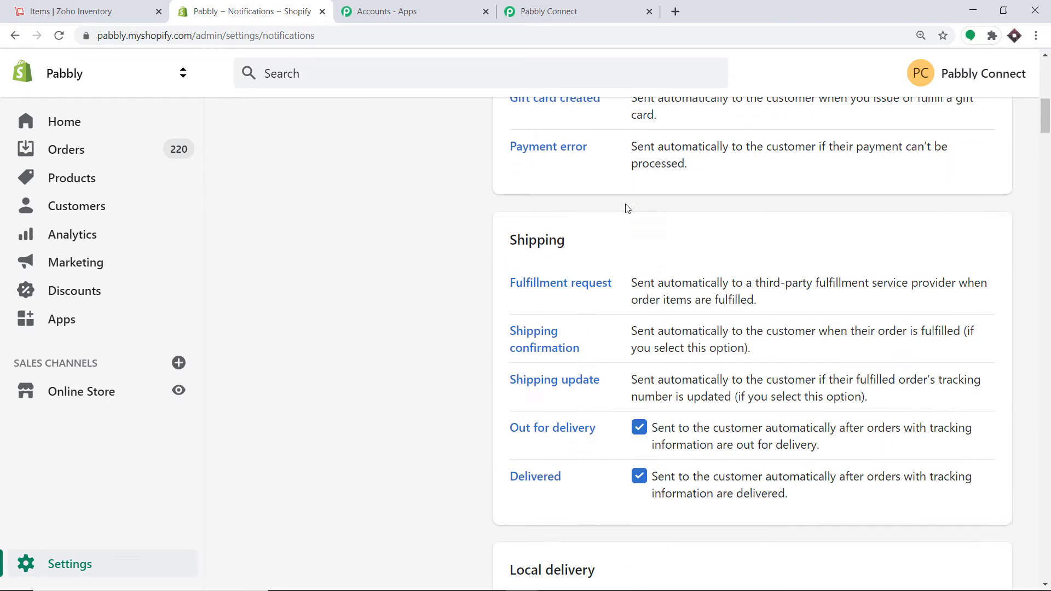
scroll(626, 208, down, 20)
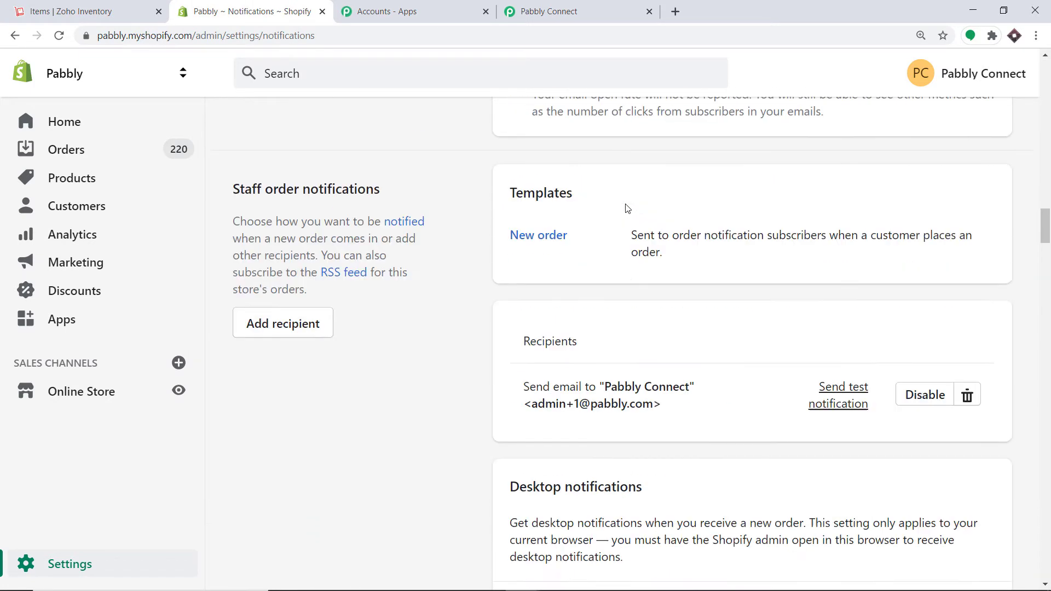
scroll(627, 208, down, 2)
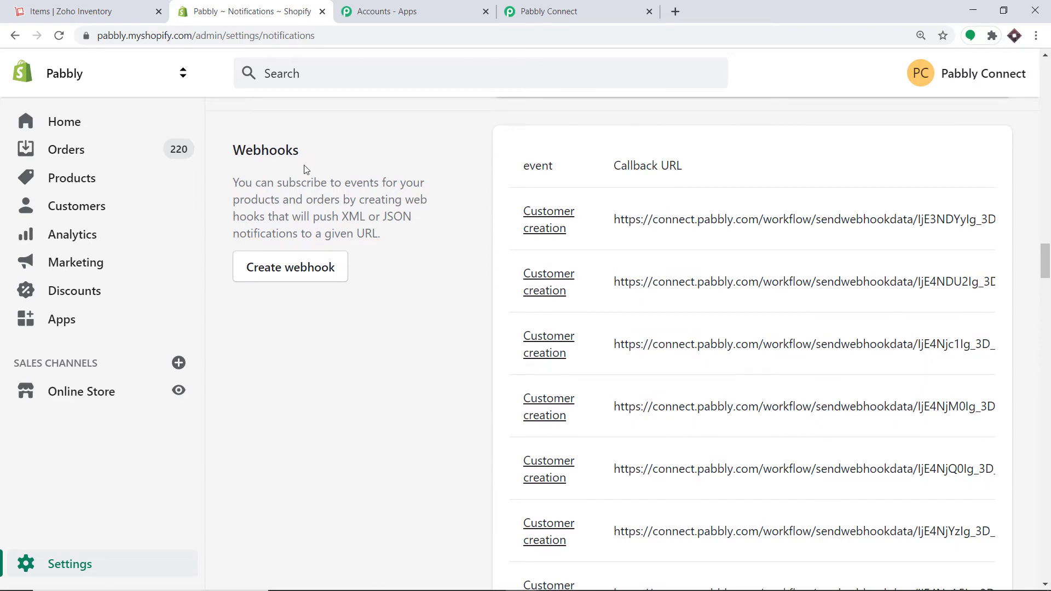
click(304, 268)
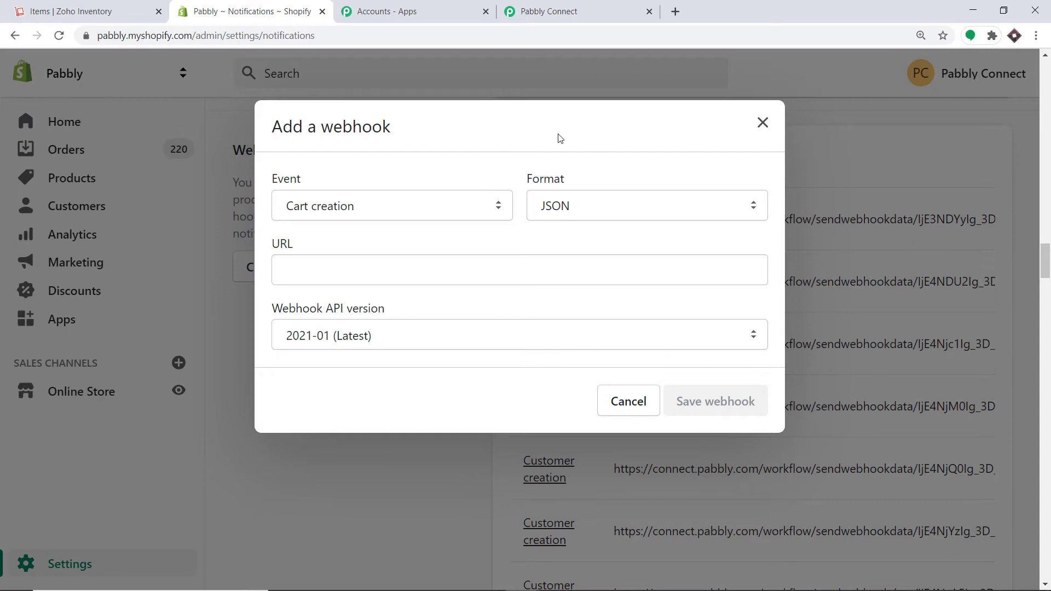
Set the Shopify webhook event to Product creation
click(362, 208)
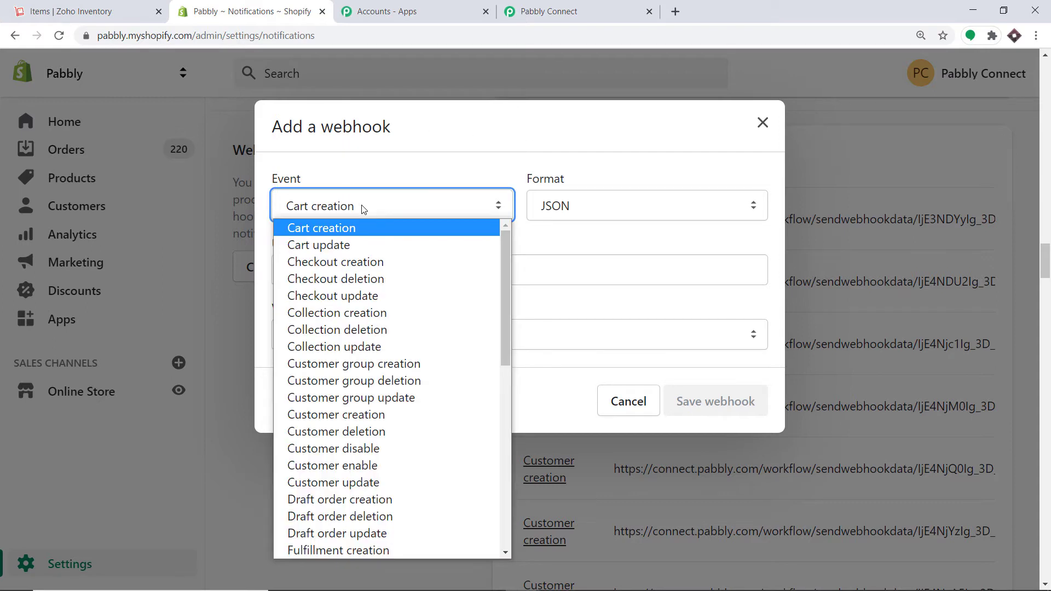
key(p)
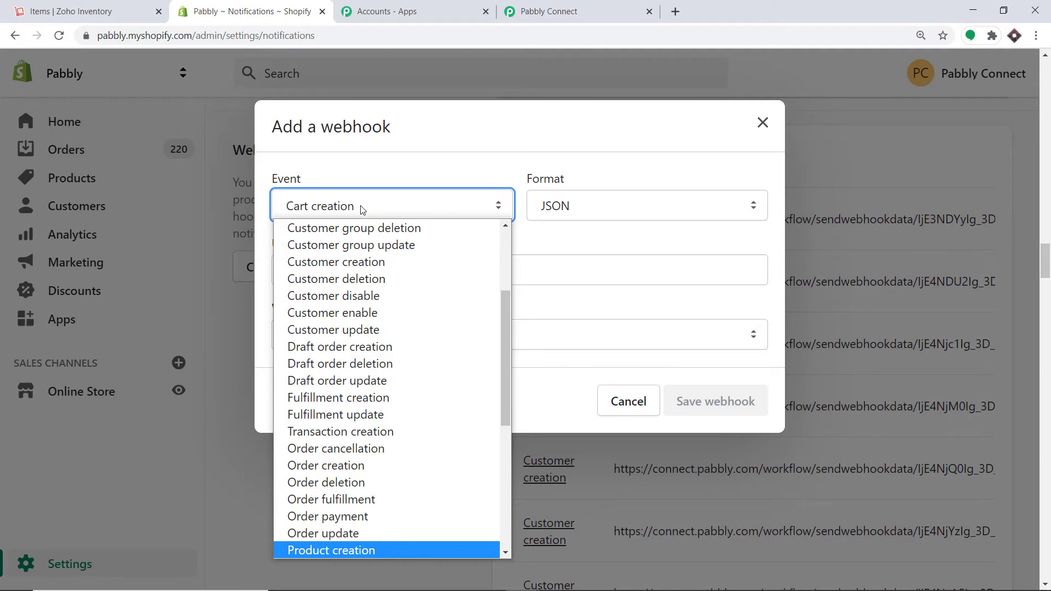
scroll(319, 554, down, 2)
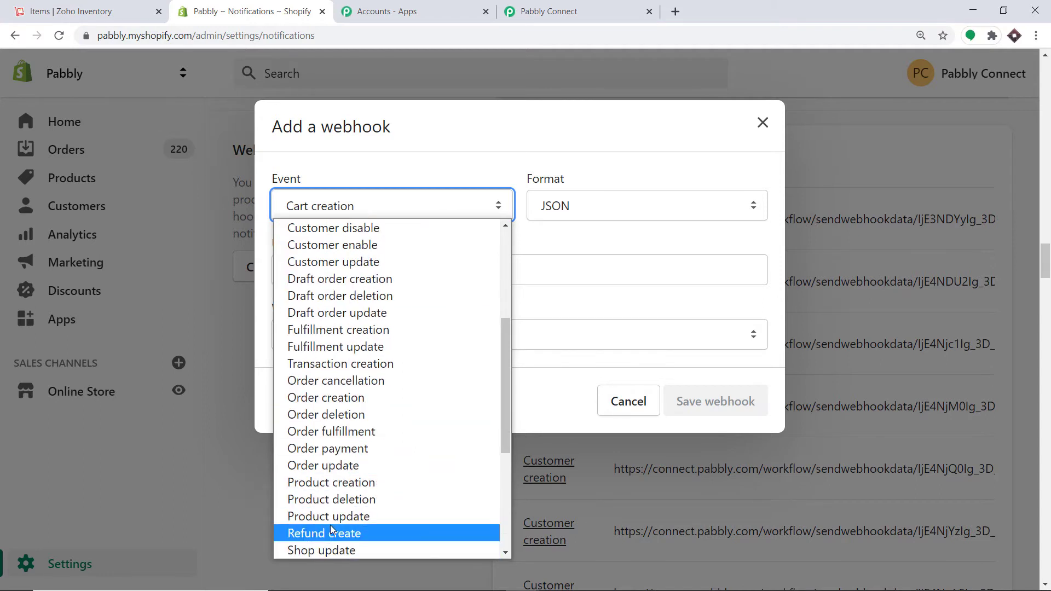
click(340, 482)
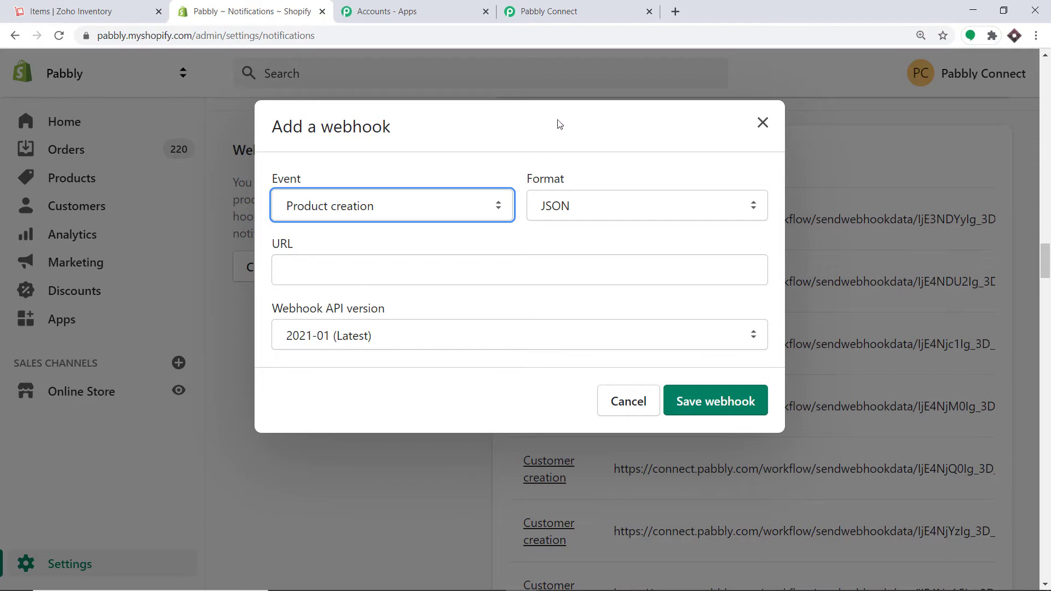
click(556, 8)
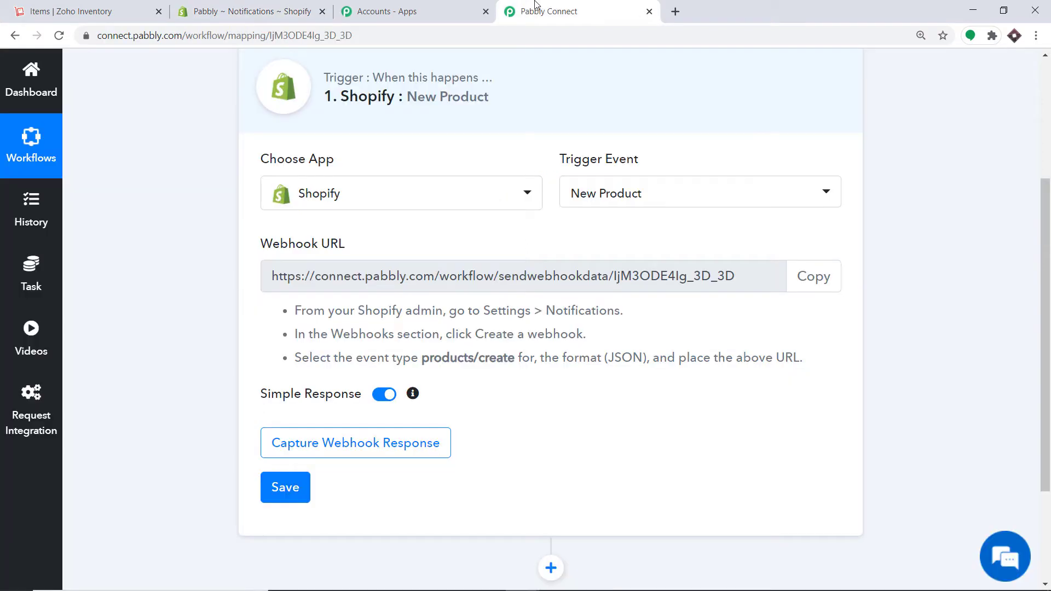
Paste Pabbly's copied webhook URL into the Shopify webhook URL field and save the webhook
click(814, 277)
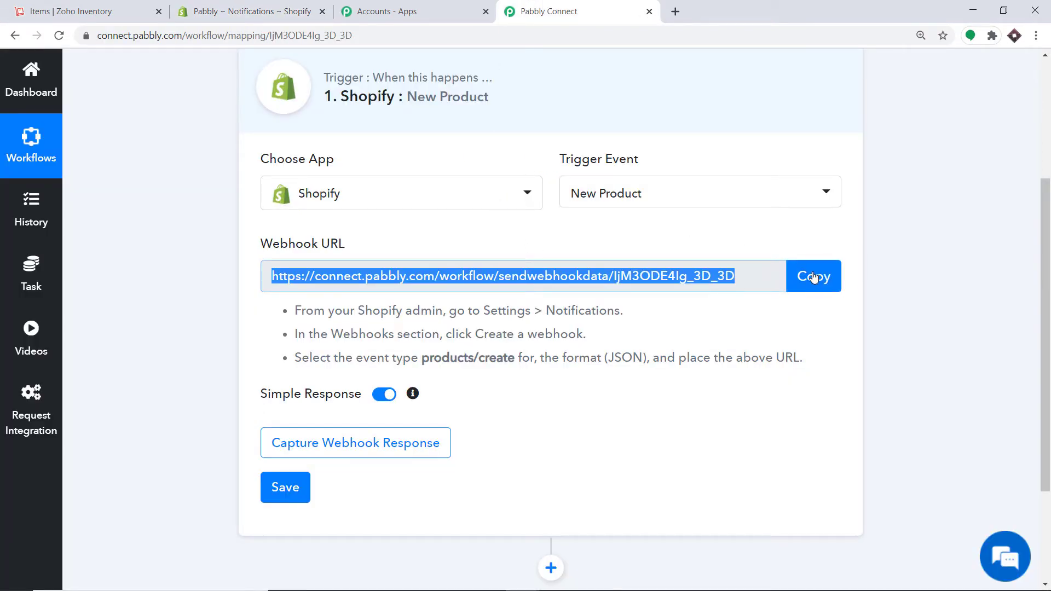
click(282, 9)
click(340, 280)
right_click(340, 281)
click(376, 389)
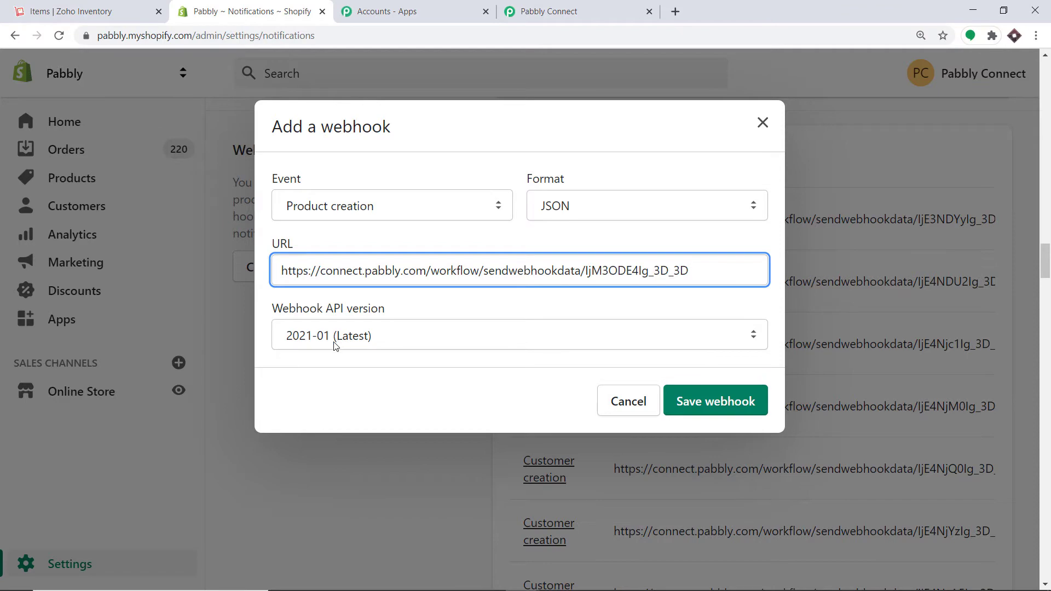
click(702, 406)
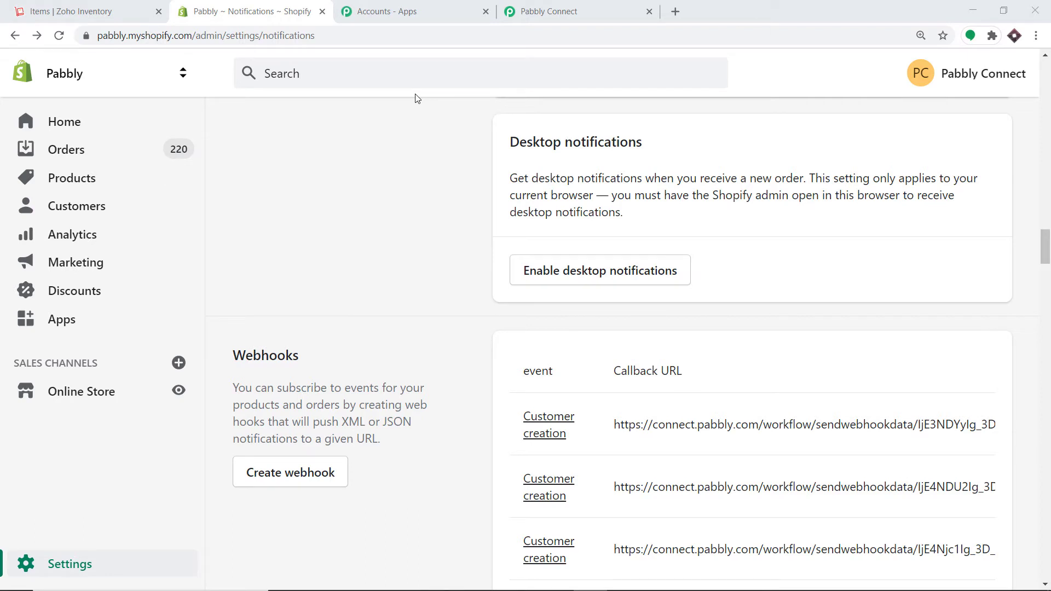
Start capturing the webhook response in Pabbly, then return to Shopify's notification settings
click(626, 5)
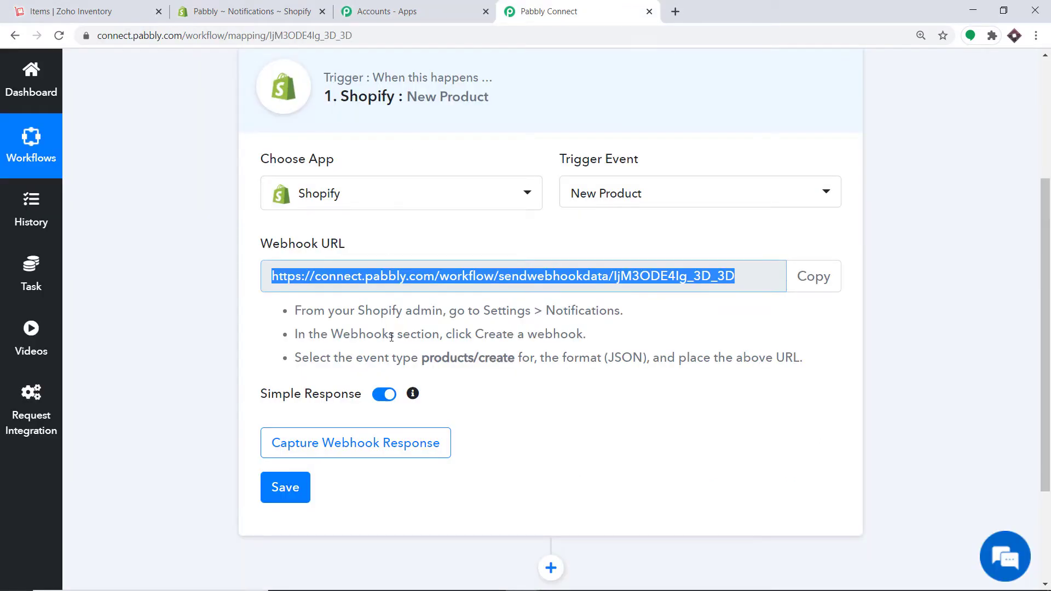
click(385, 456)
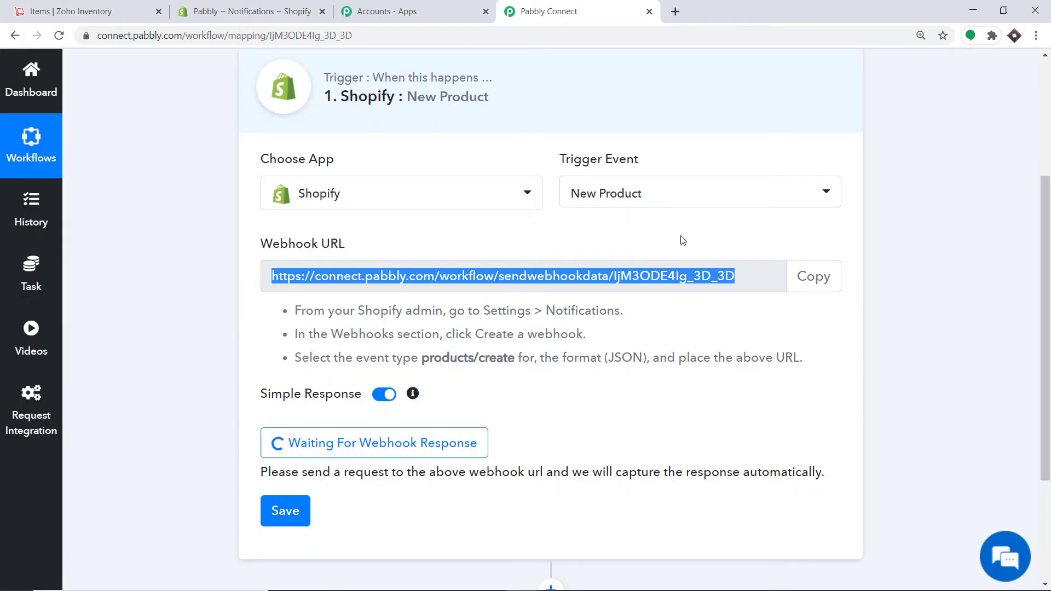
click(243, 10)
scroll(300, 202, up, 4)
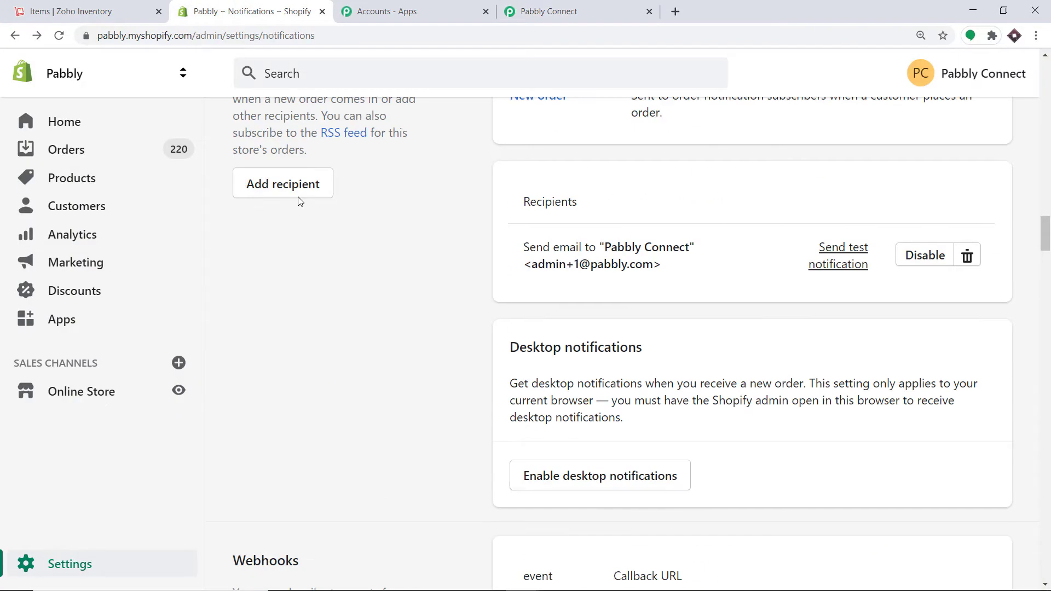
Start a new Shopify product titled 'Sony Mobile Y'
click(75, 179)
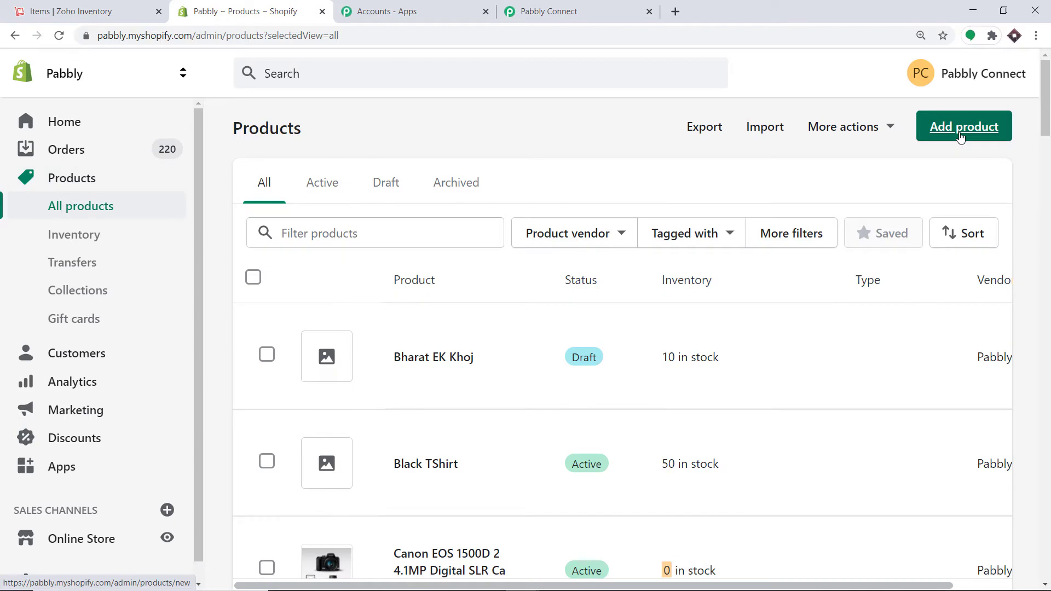
click(960, 138)
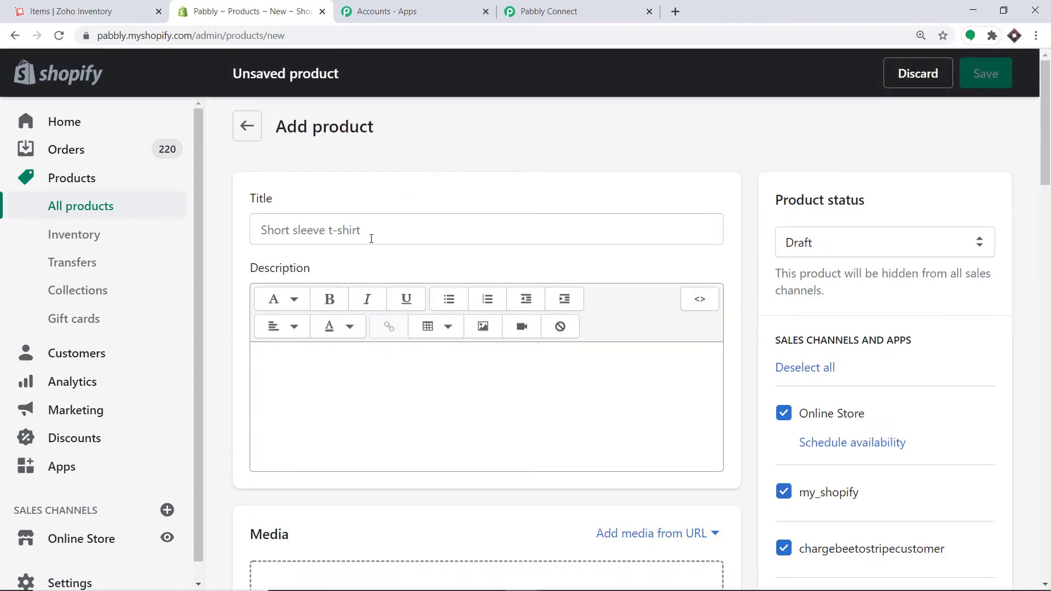
click(371, 239)
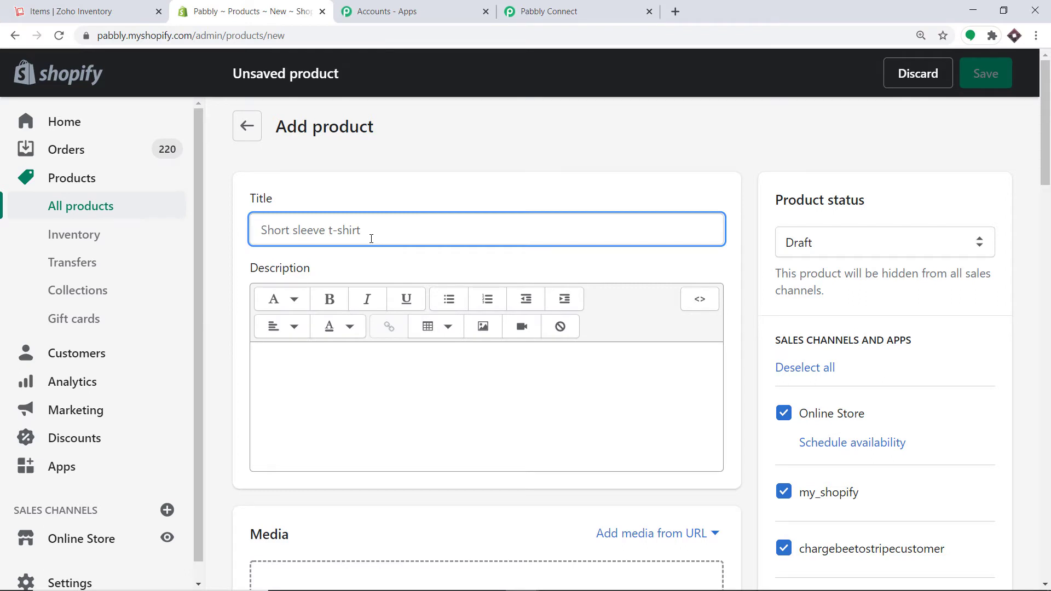
text(Sony Mobile)
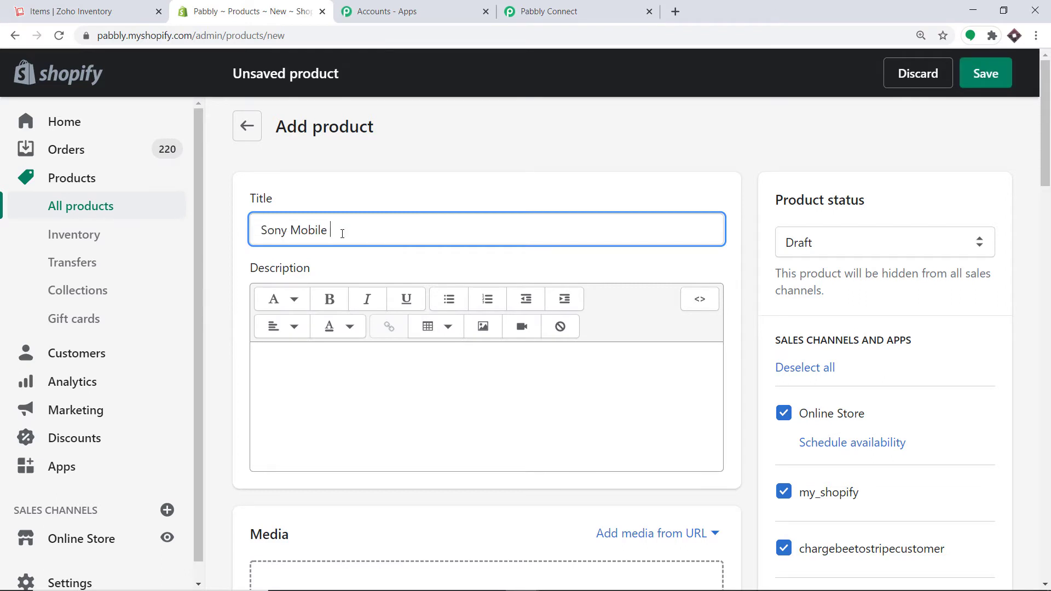
text( Y)
Enter price 1,000, compare-at price 900, and SKU 10 for the product
scroll(363, 230, down, 6)
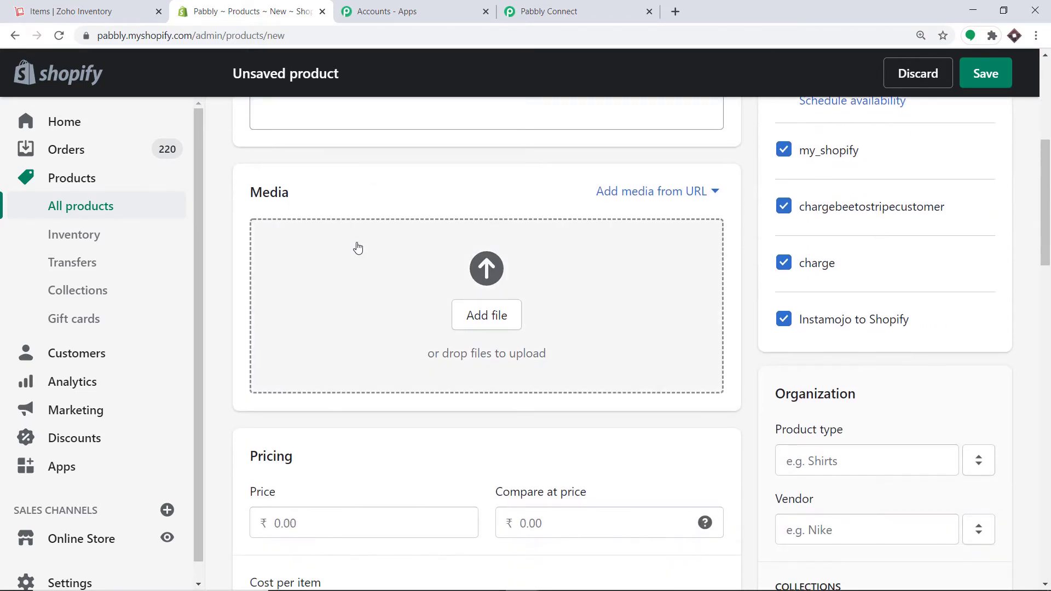
scroll(357, 213, down, 4)
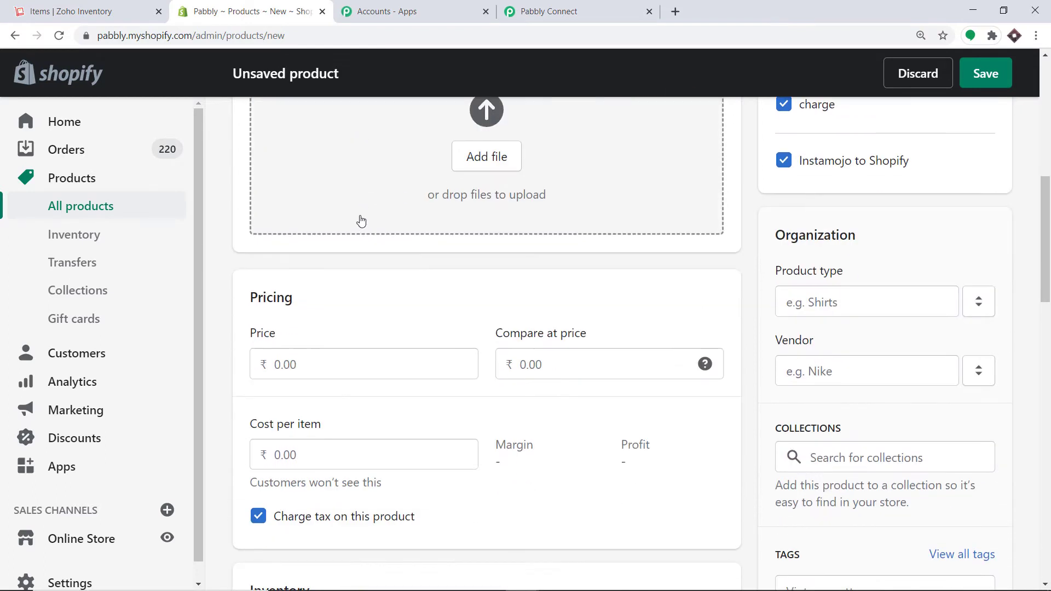
click(275, 324)
text(1,0)
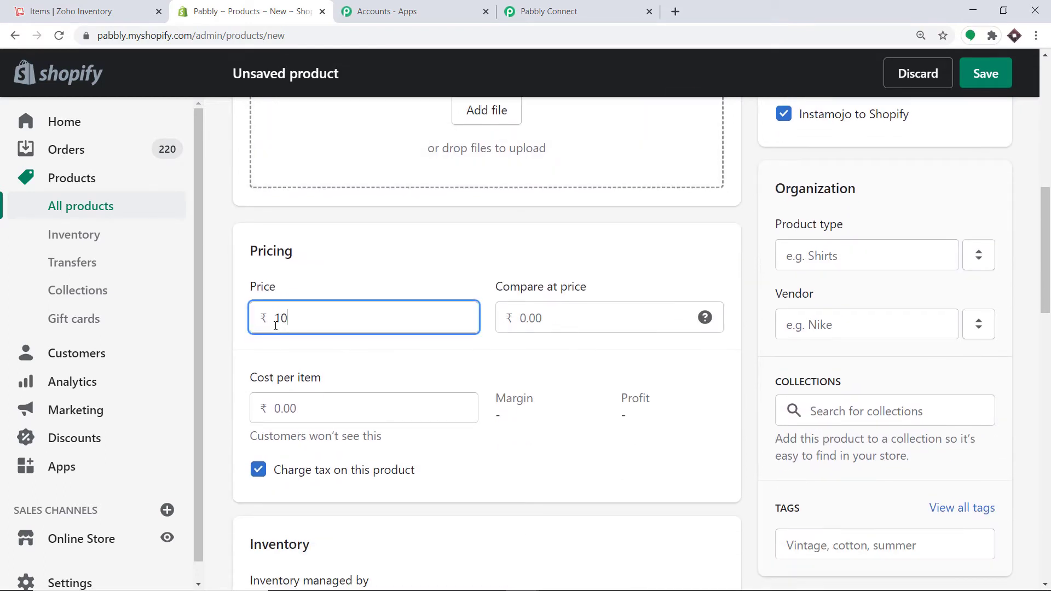
text(00)
click(541, 327)
text(900)
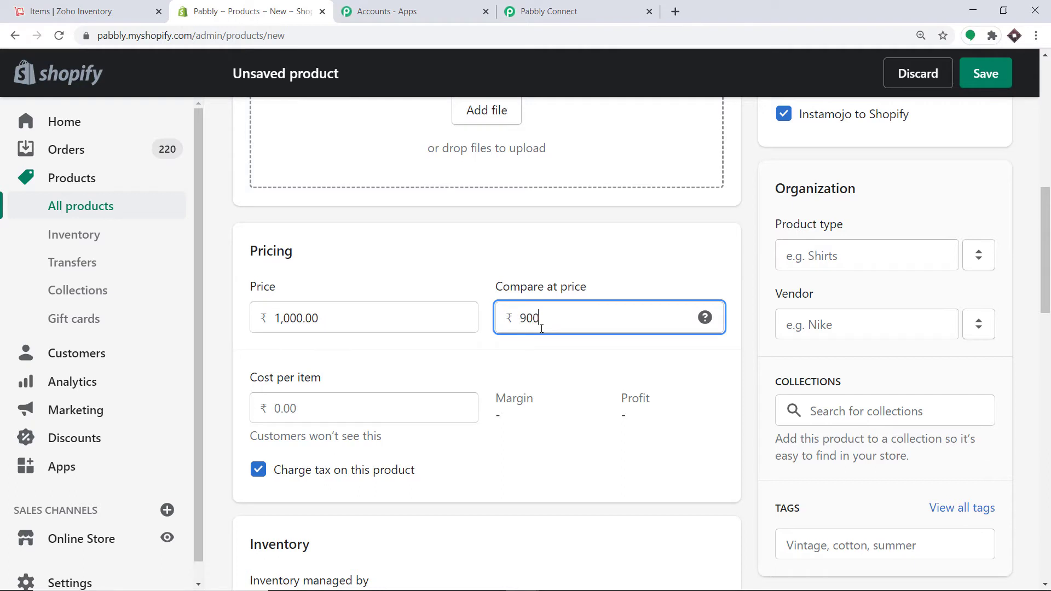
click(611, 246)
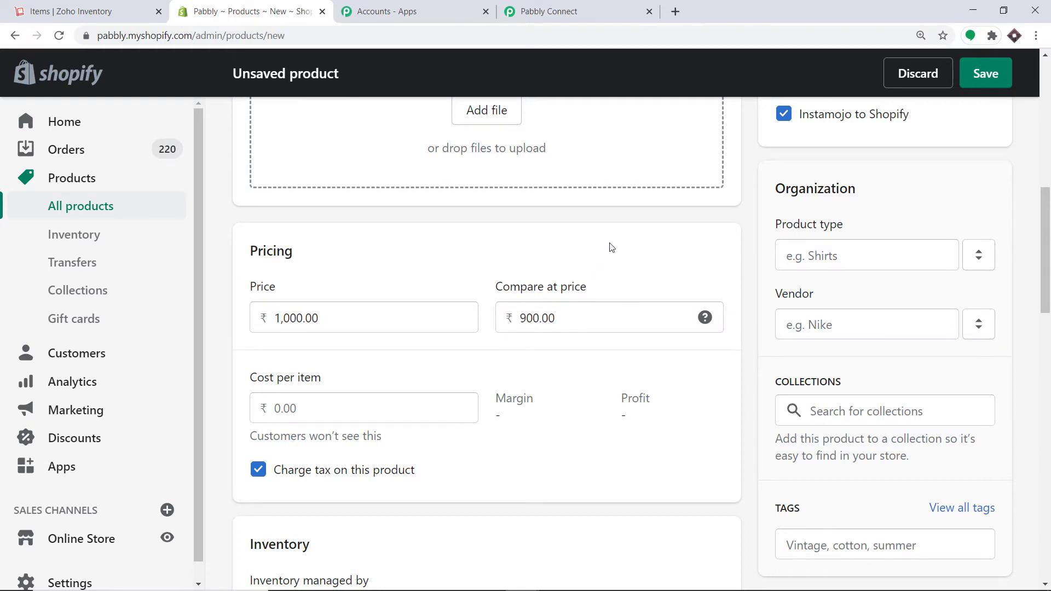
scroll(612, 247, down, 3)
click(280, 209)
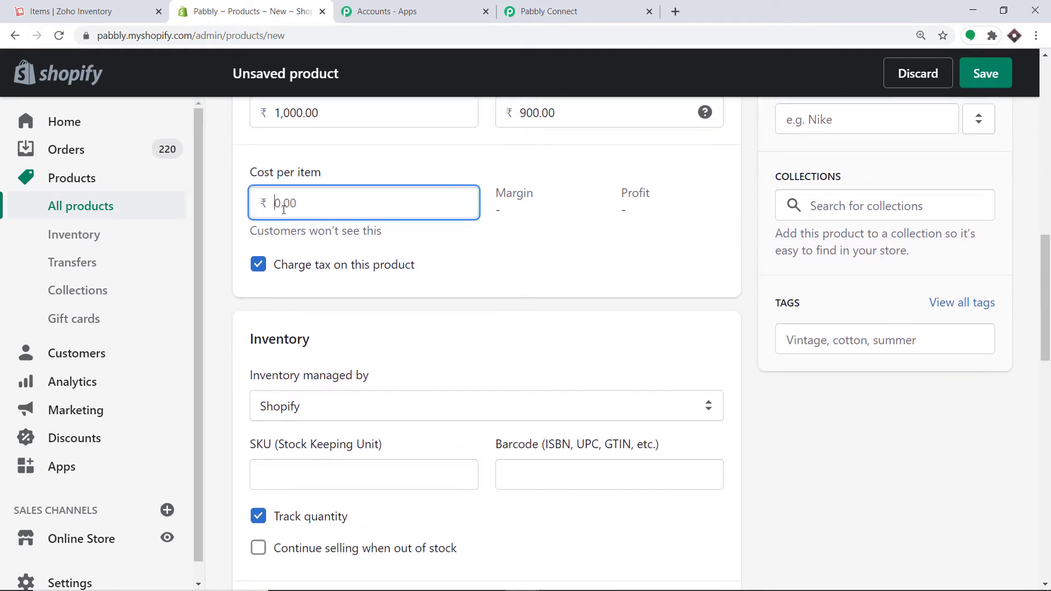
scroll(357, 232, down, 2)
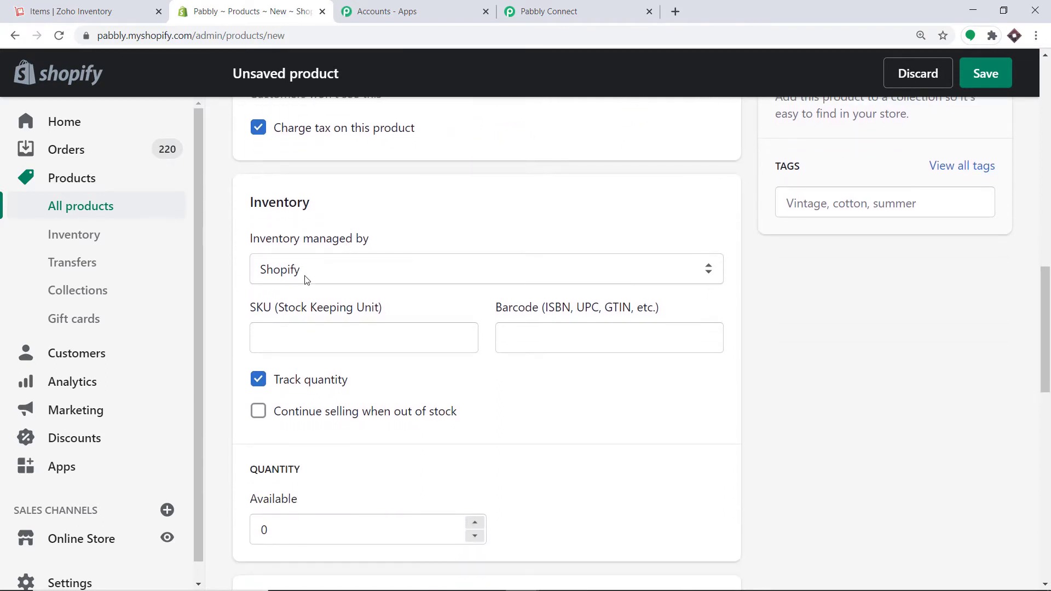
click(289, 335)
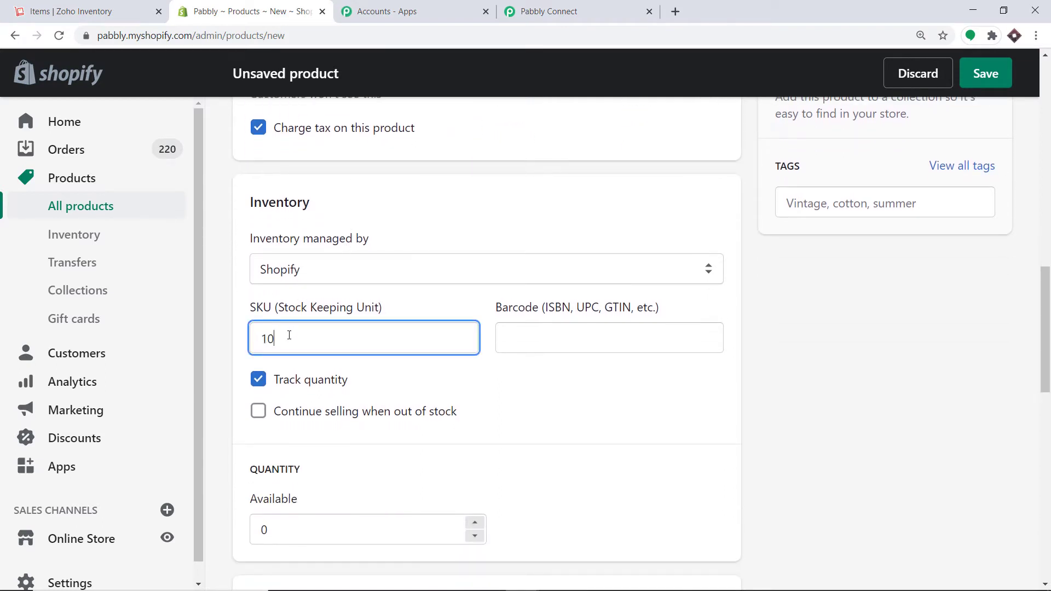
click(540, 393)
Turn off tax charging and set the product type to Mobile
scroll(383, 323, up, 2)
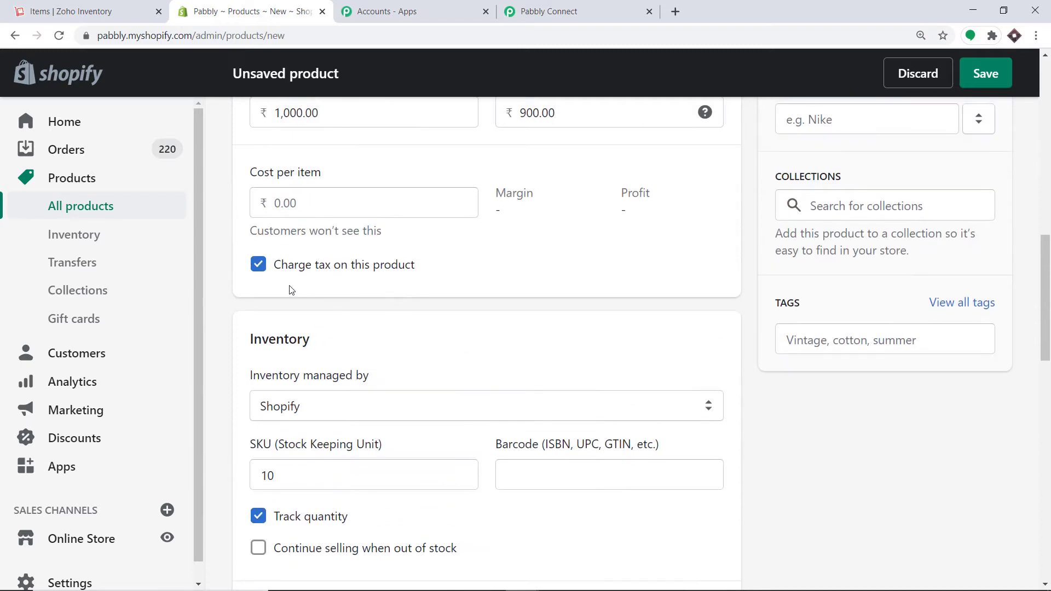
click(258, 264)
scroll(558, 266, down, 2)
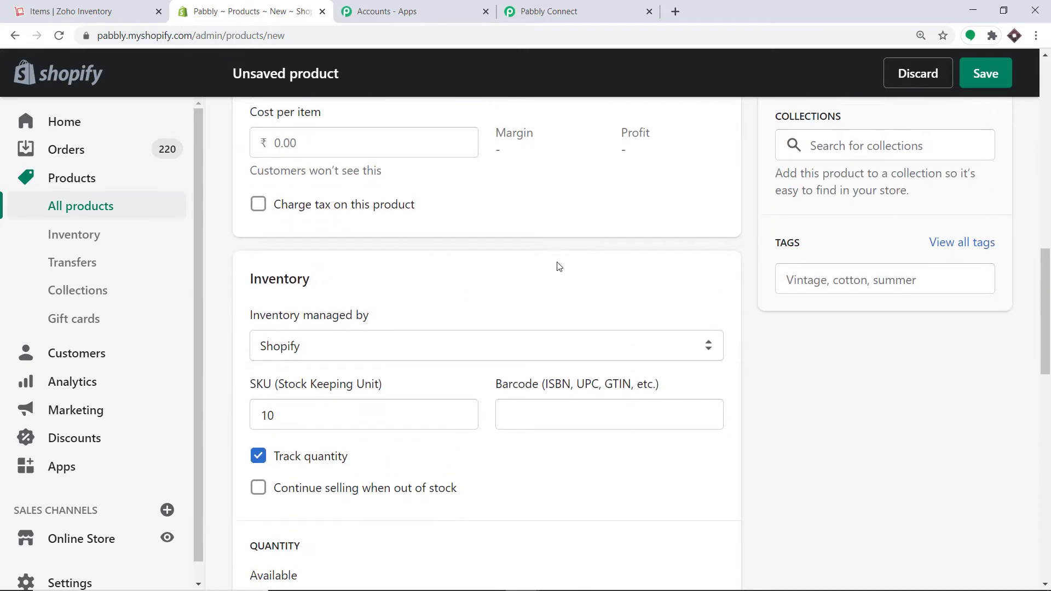
scroll(555, 273, down, 5)
scroll(503, 282, up, 2)
scroll(517, 261, down, 1)
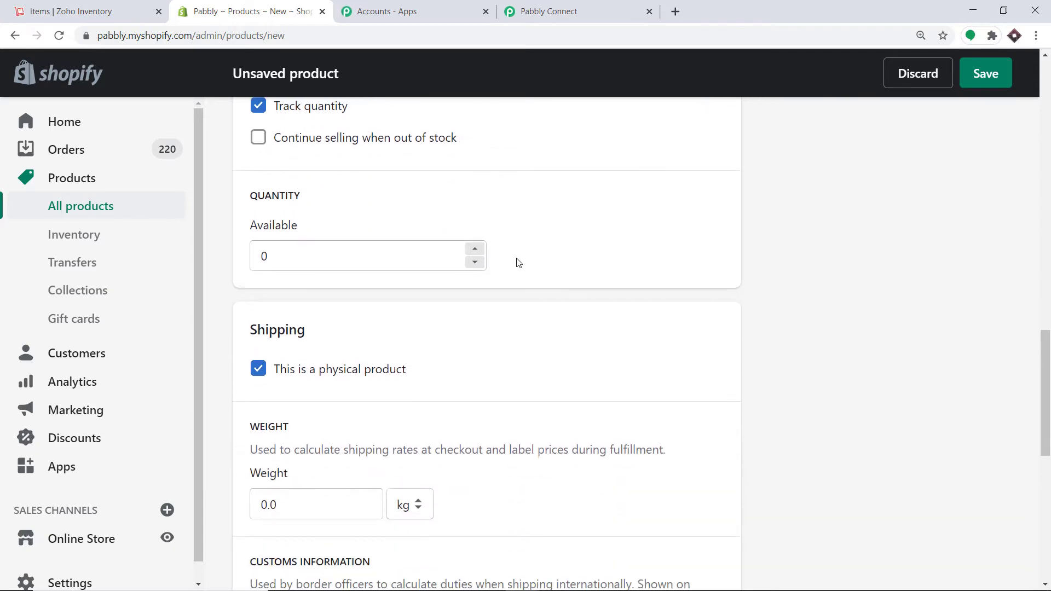
scroll(399, 272, down, 6)
scroll(769, 271, up, 12)
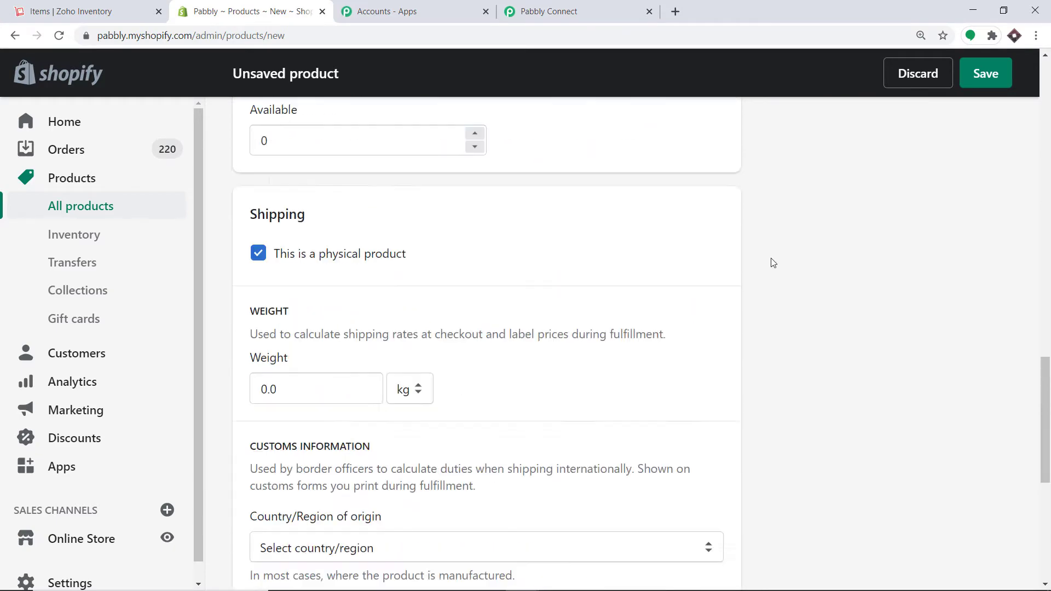
click(825, 392)
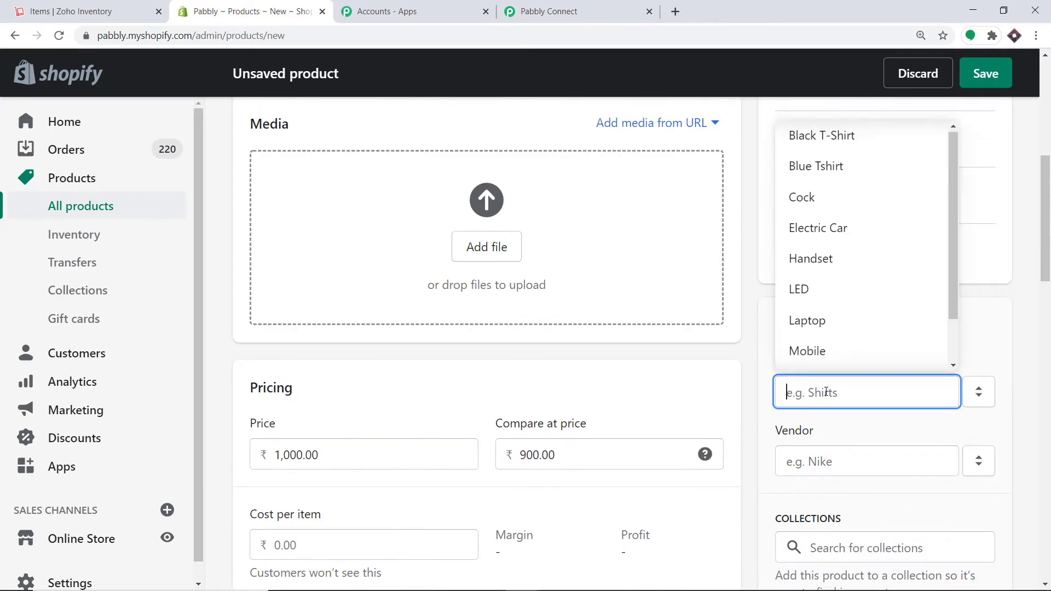
click(833, 364)
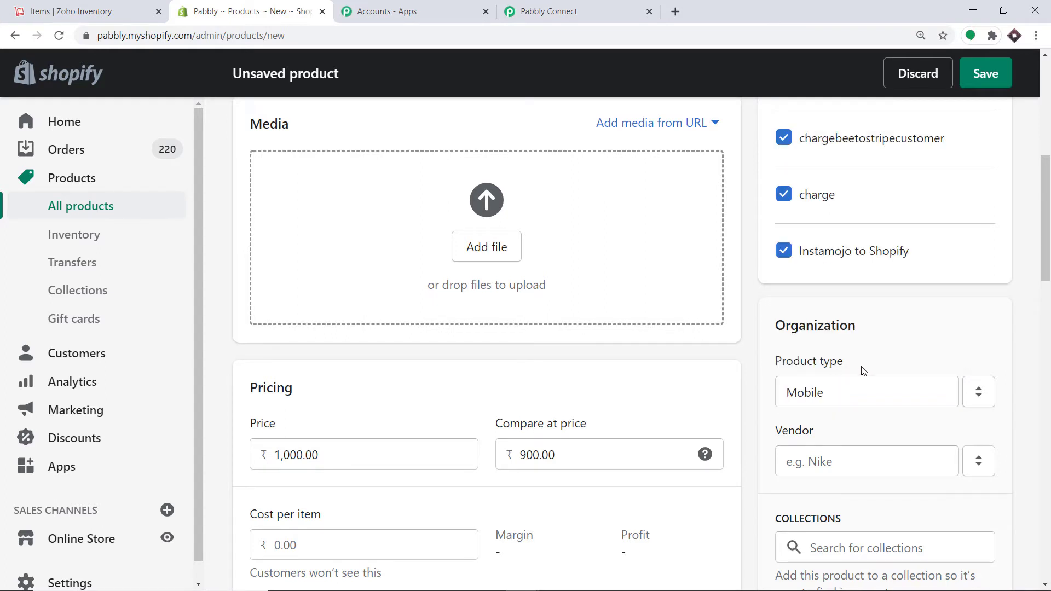
Leave the vendor empty and save the Sony Mobile Y product
scroll(828, 425, down, 1)
click(820, 389)
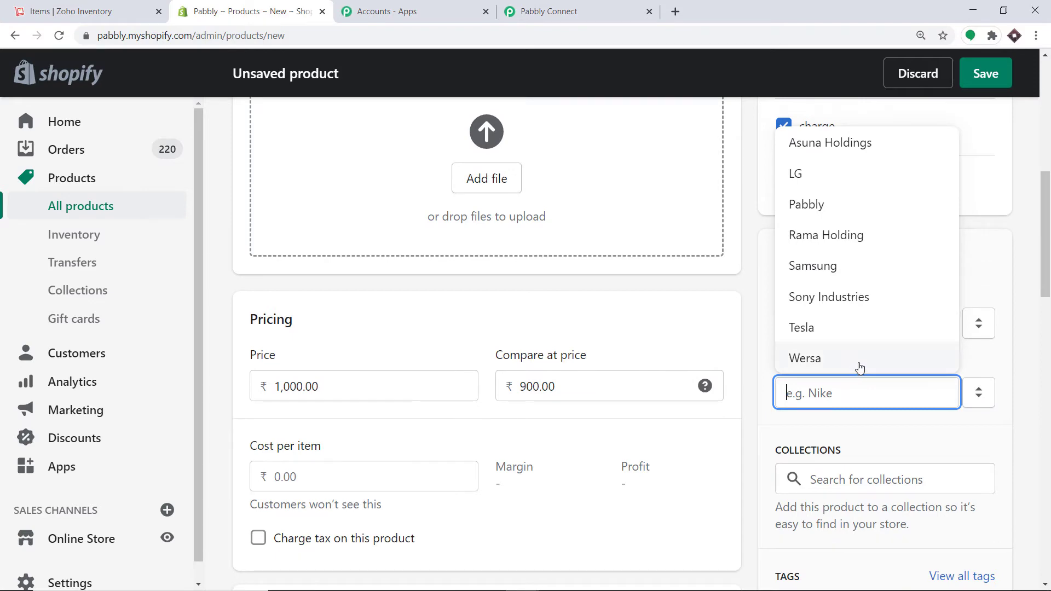
click(753, 356)
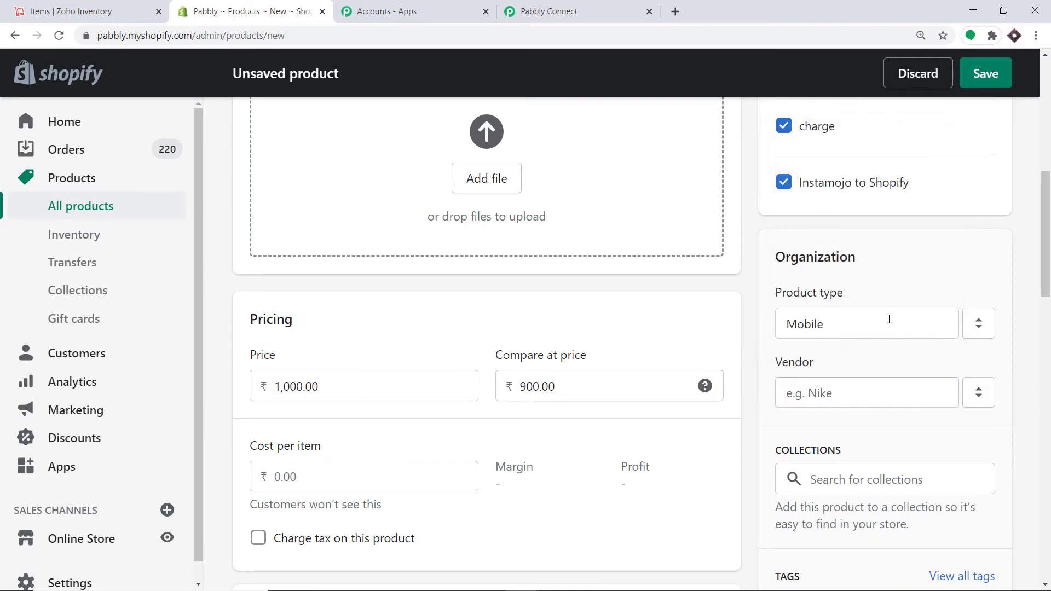
scroll(872, 333, down, 1)
scroll(823, 303, down, 2)
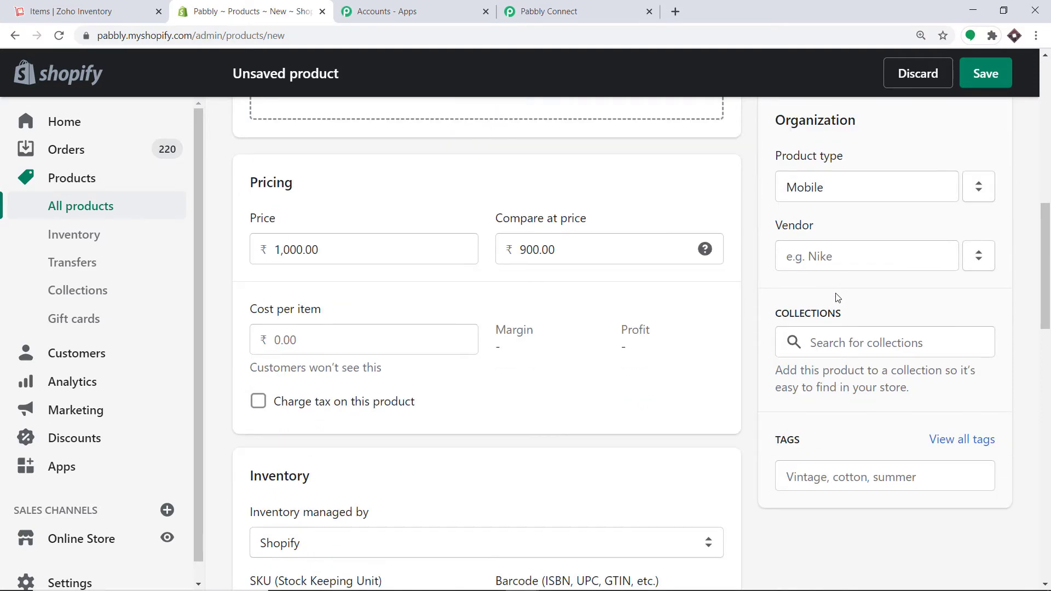
scroll(678, 273, down, 14)
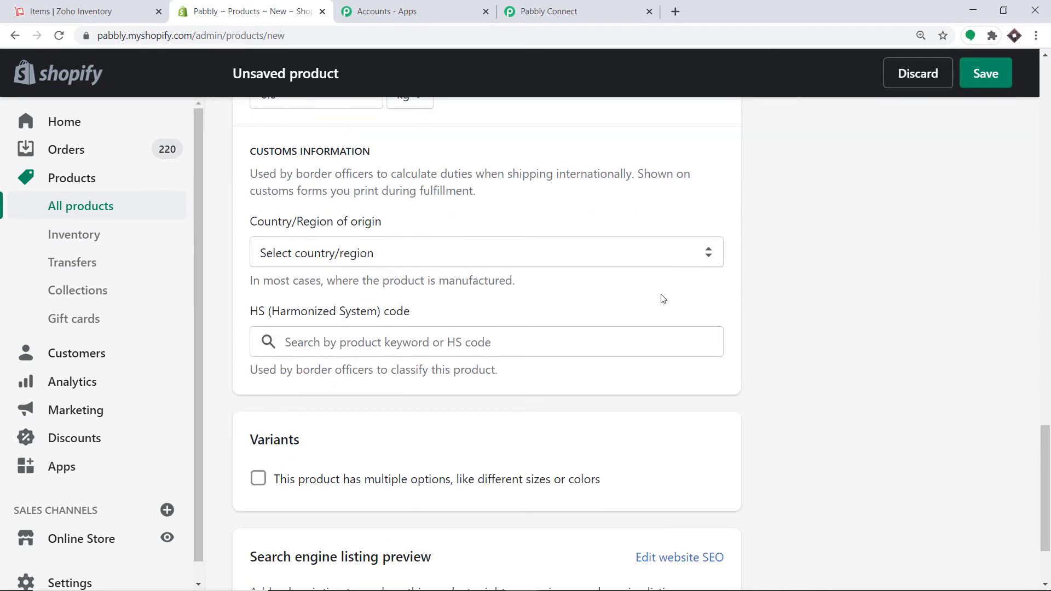
scroll(659, 324, down, 2)
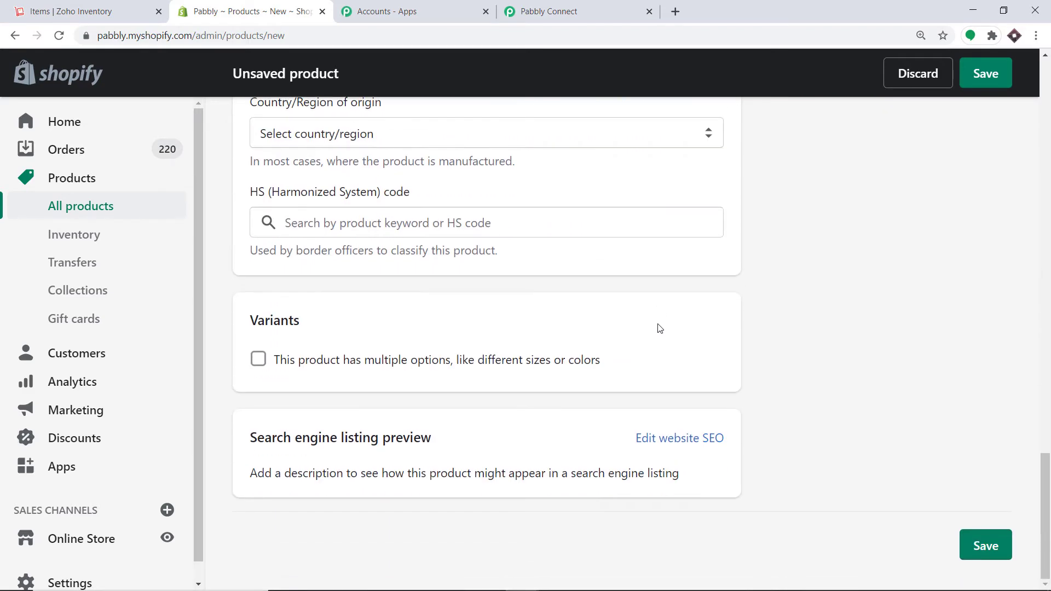
click(987, 546)
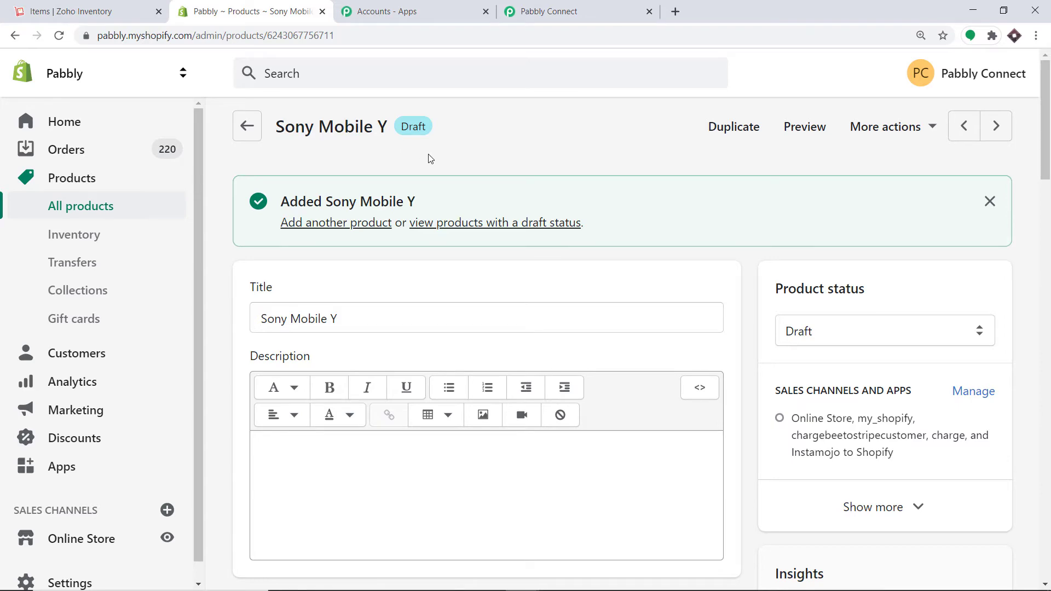
click(572, 11)
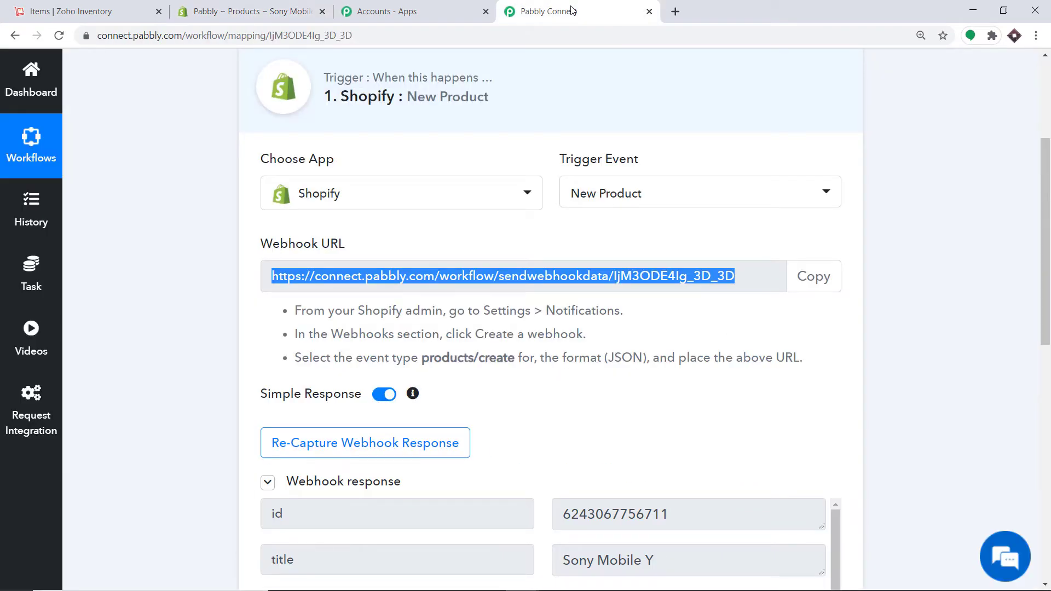
Review the Sony Mobile Y fields in the captured webhook response and add a step after the trigger
drag(1047, 290, 1049, 414)
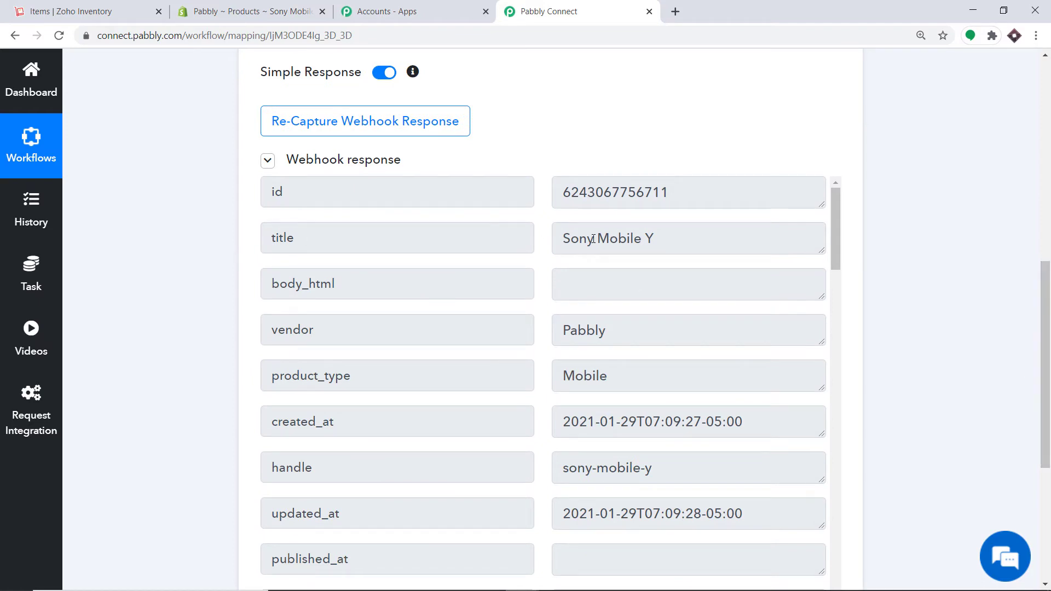
scroll(626, 275, down, 10)
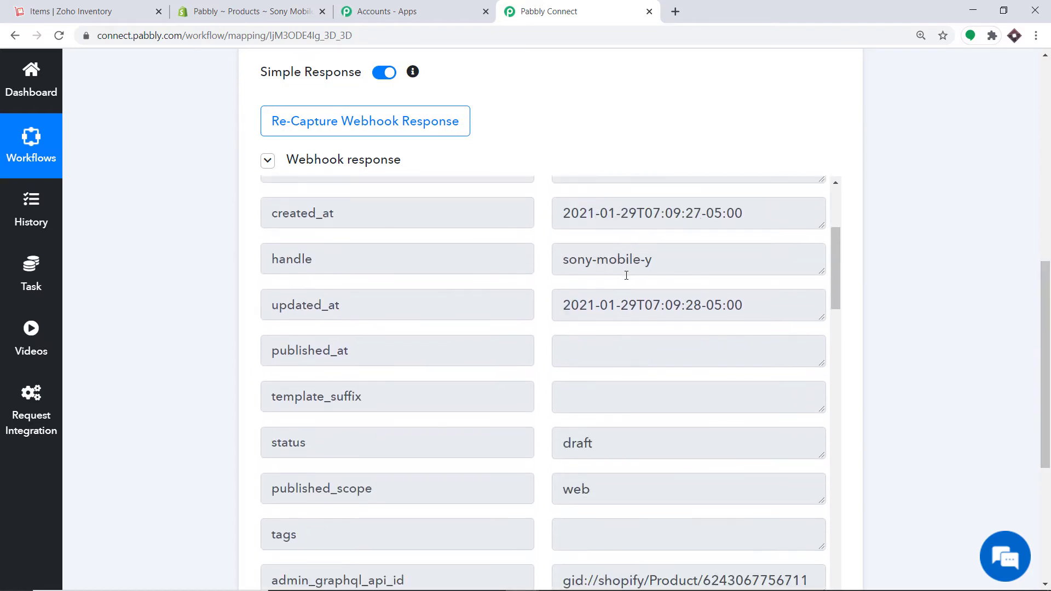
scroll(626, 275, down, 2)
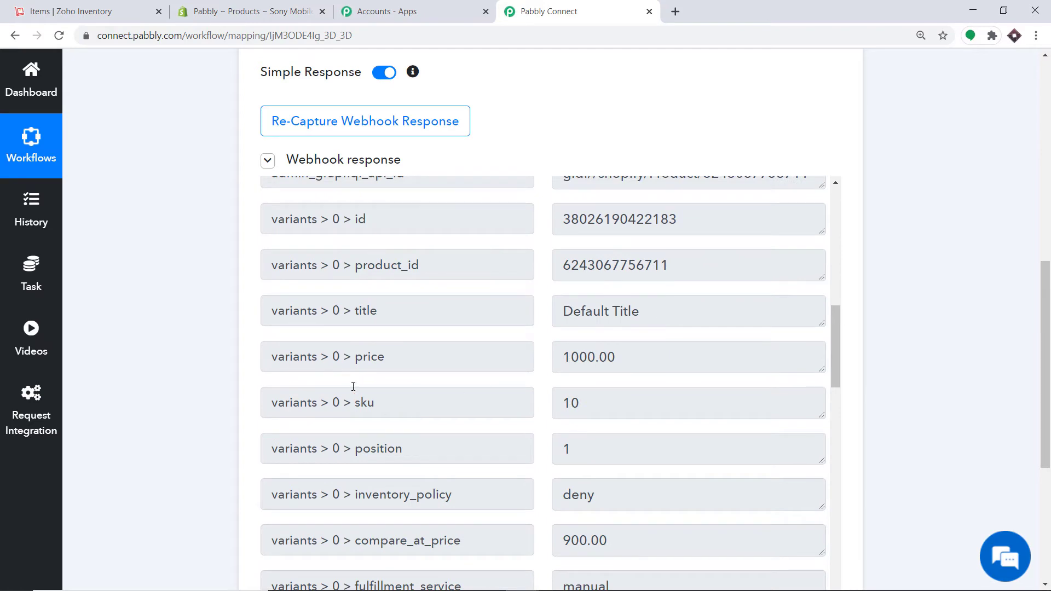
scroll(685, 339, down, 4)
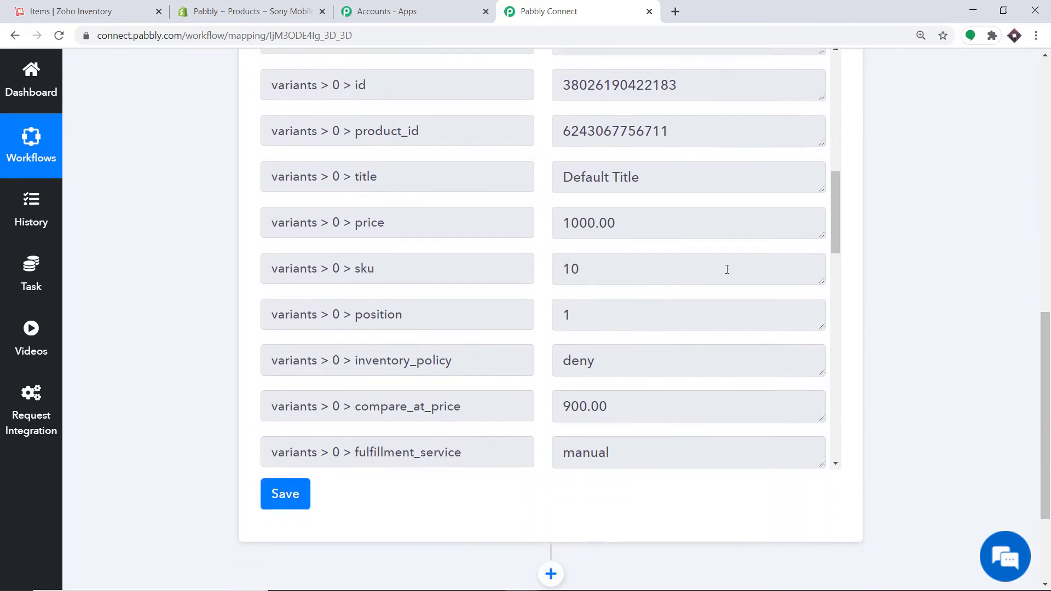
scroll(728, 267, down, 2)
scroll(622, 325, down, 5)
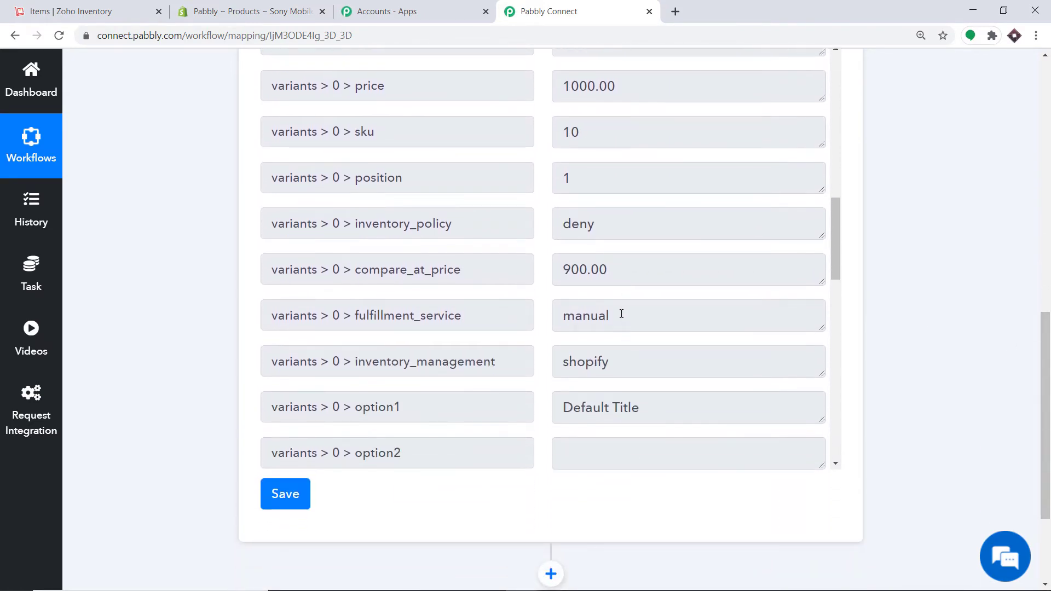
scroll(623, 294, down, 5)
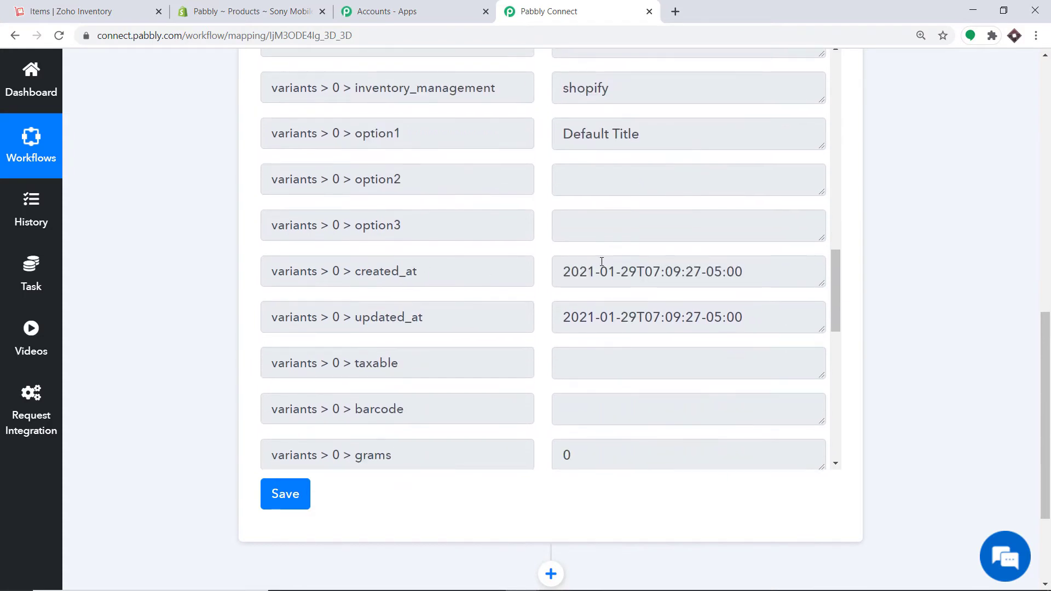
scroll(738, 279, down, 5)
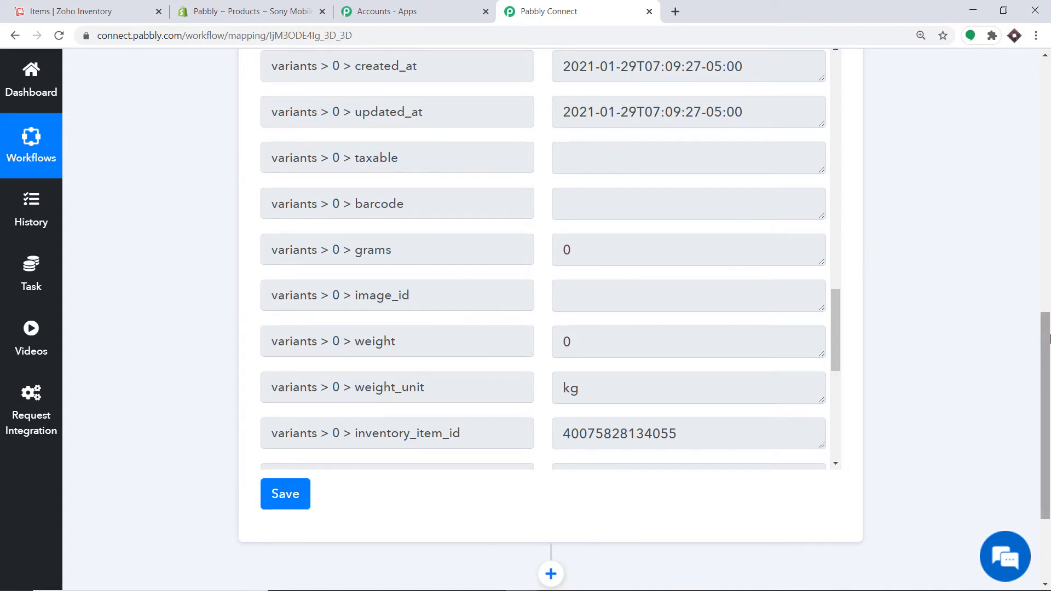
scroll(1013, 303, down, 3)
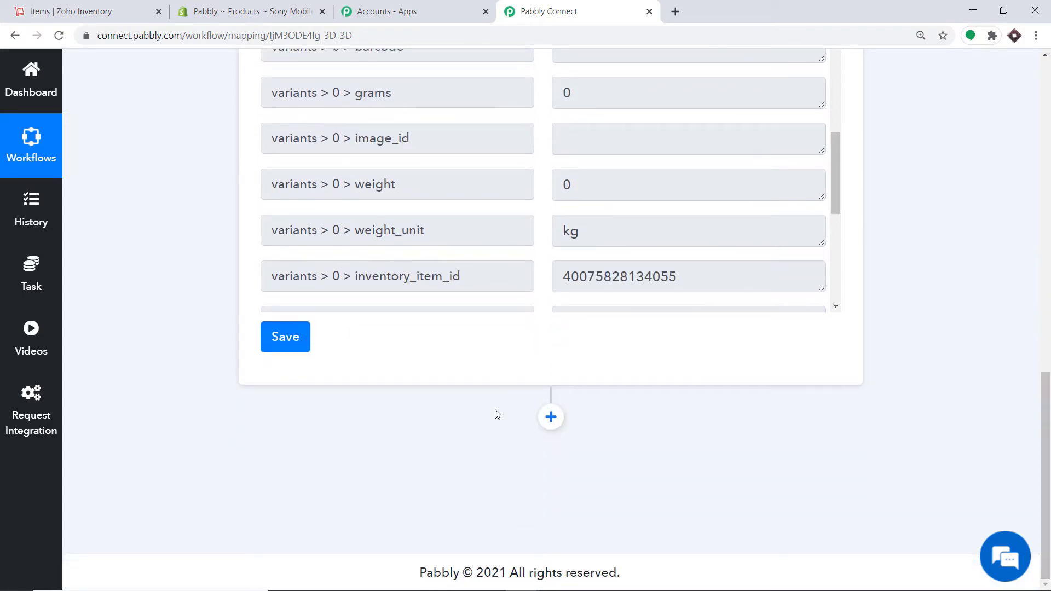
click(550, 417)
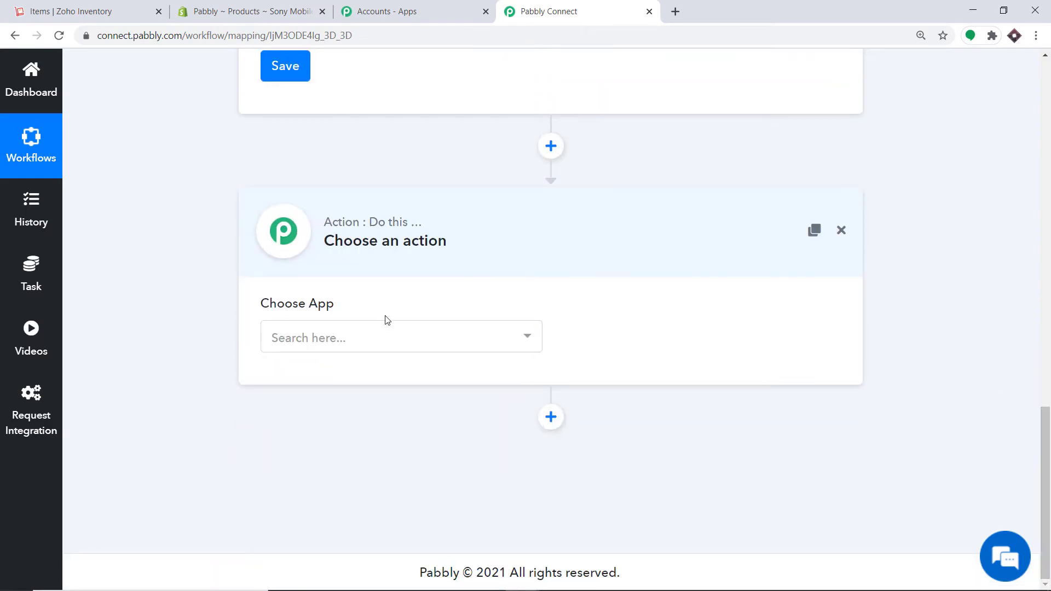
Set the action app to Zoho Inventory with the Create Item event
click(392, 349)
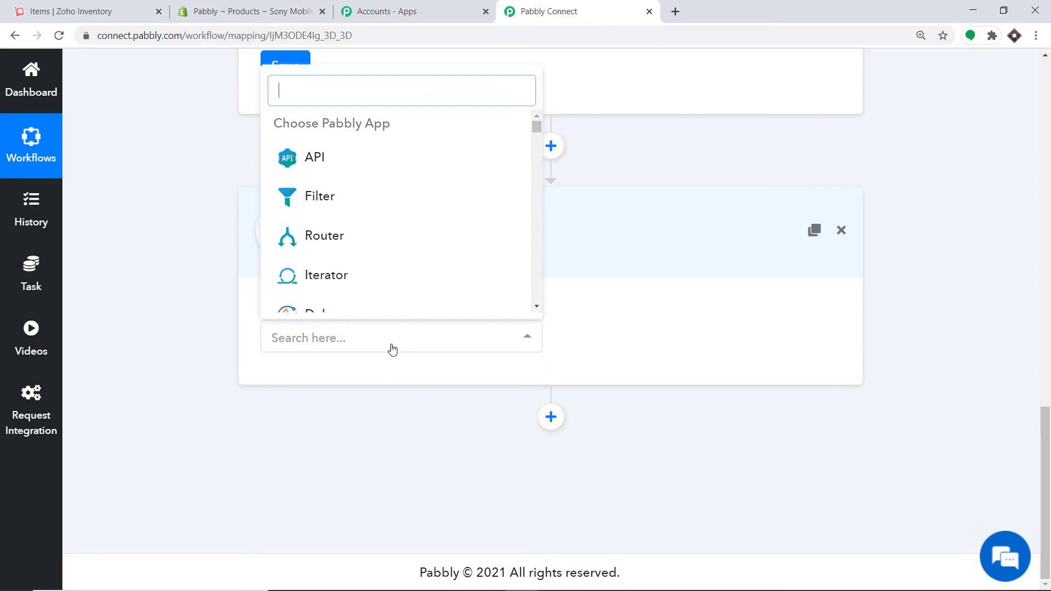
text(zoho i)
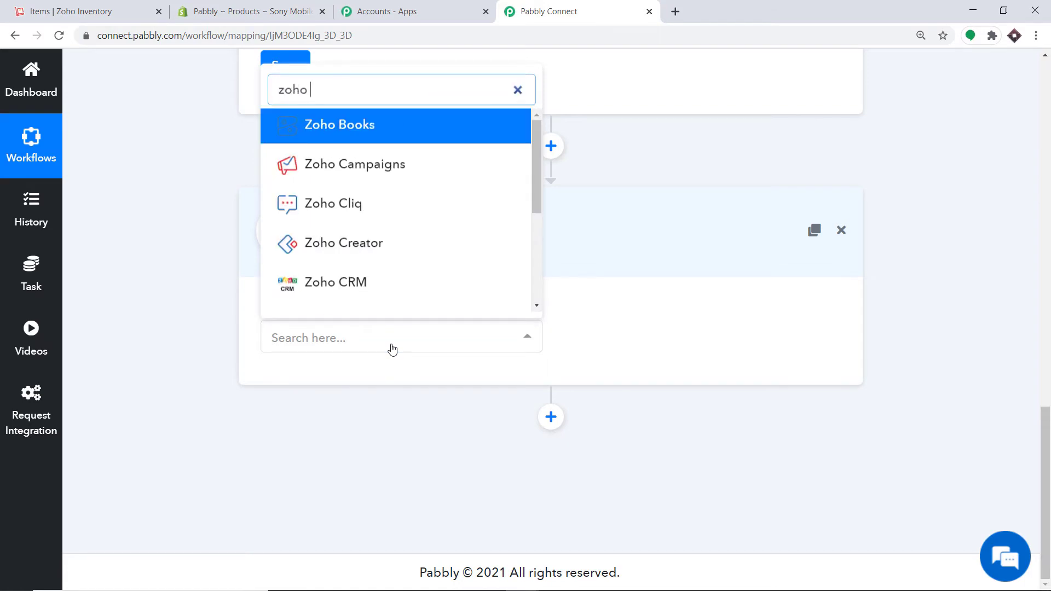
click(395, 292)
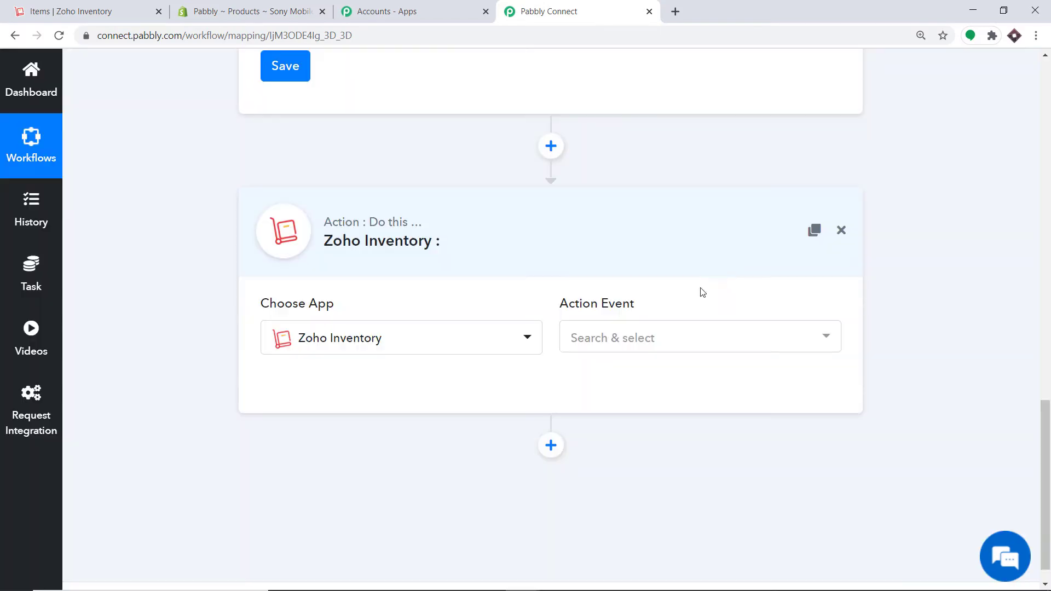
click(650, 343)
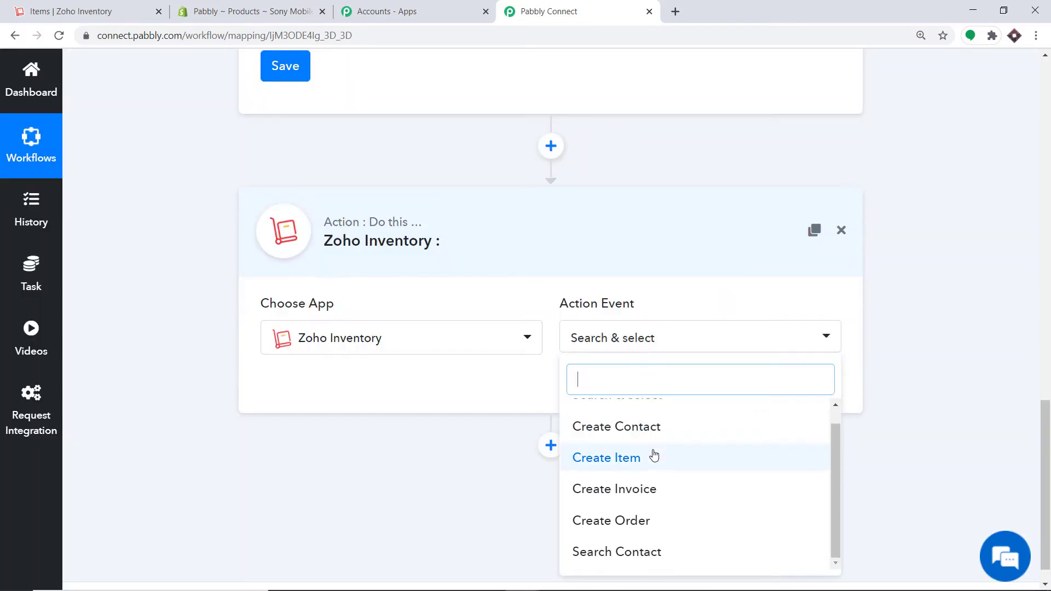
click(654, 458)
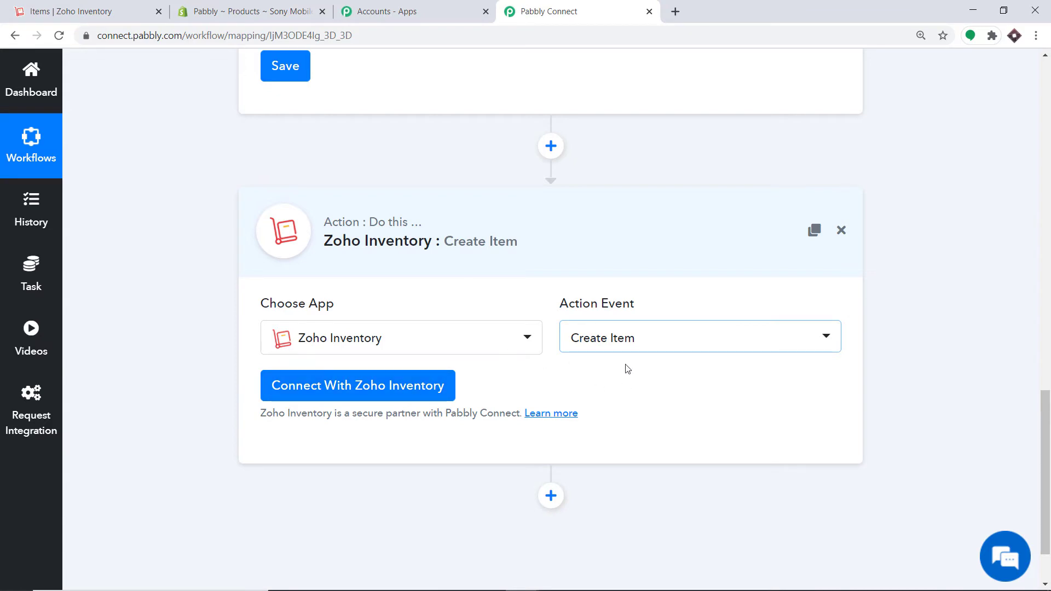
click(627, 346)
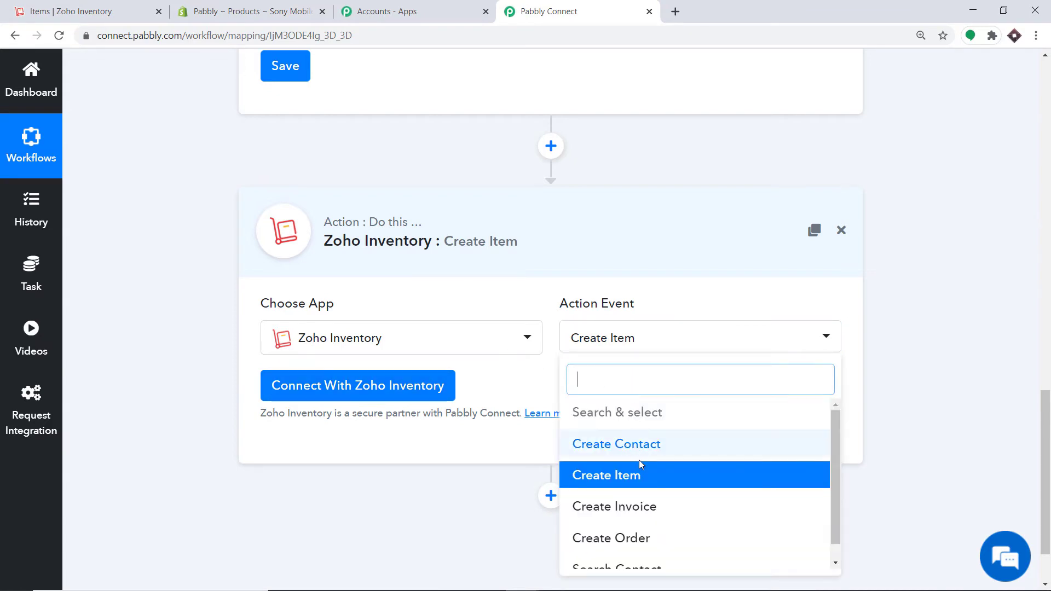
scroll(638, 470, down, 3)
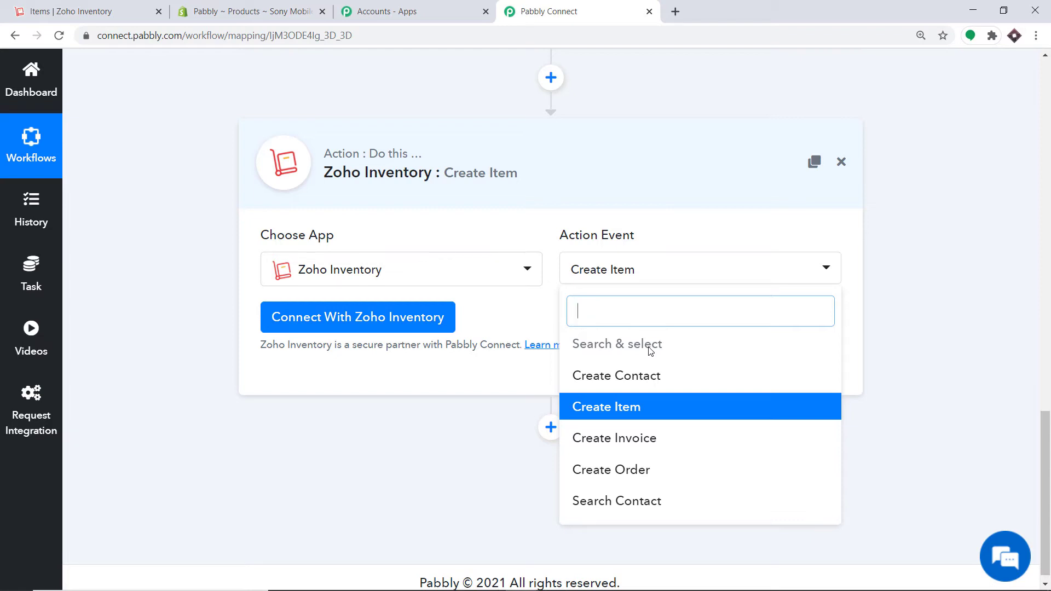
click(523, 313)
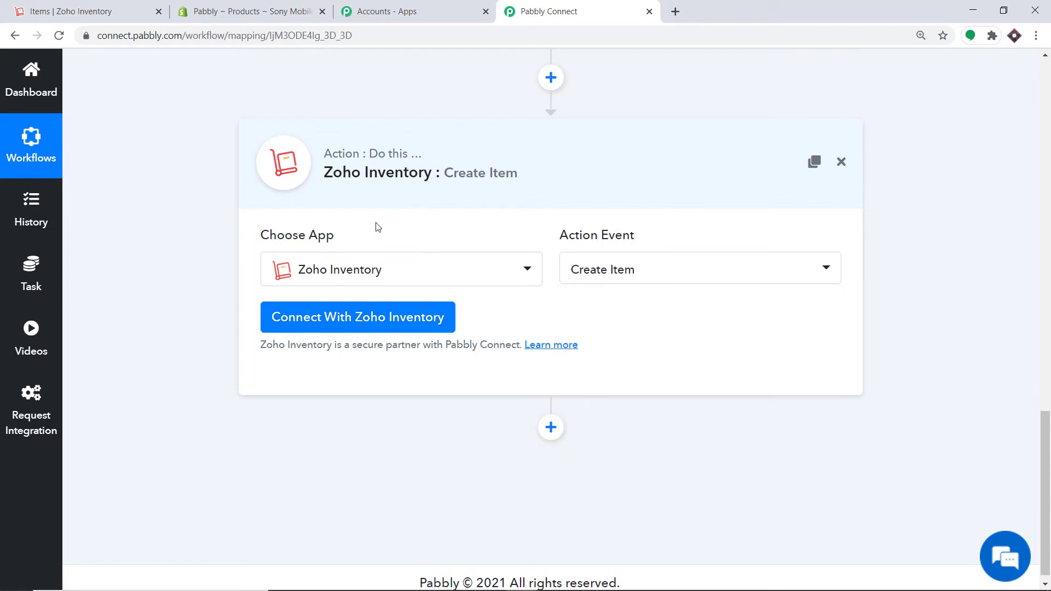
Begin connecting Zoho Inventory and copy the zoho.com domain from the Zoho tab
click(340, 324)
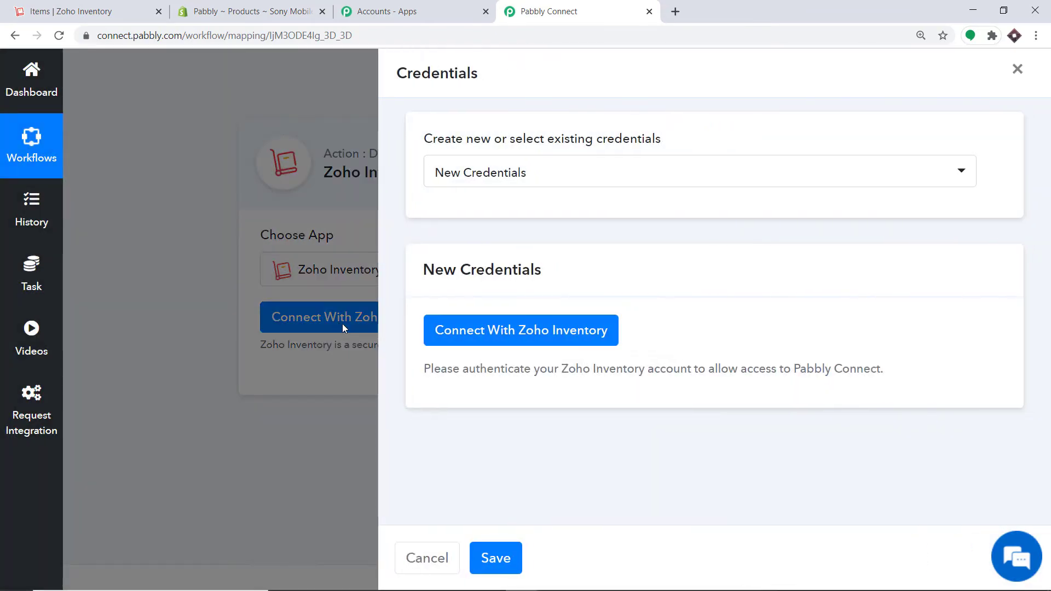
click(475, 333)
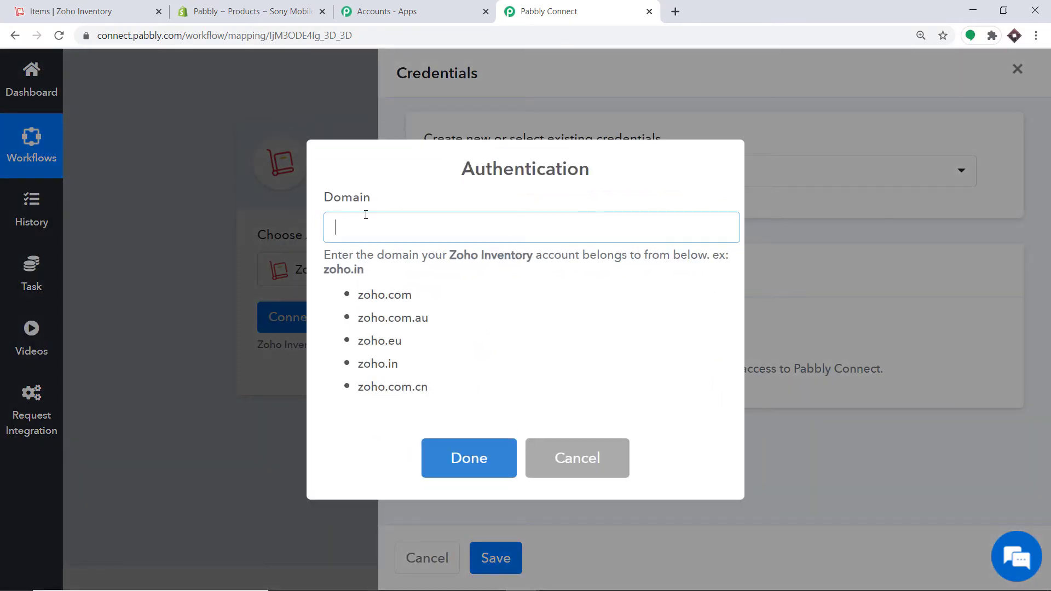
click(68, 9)
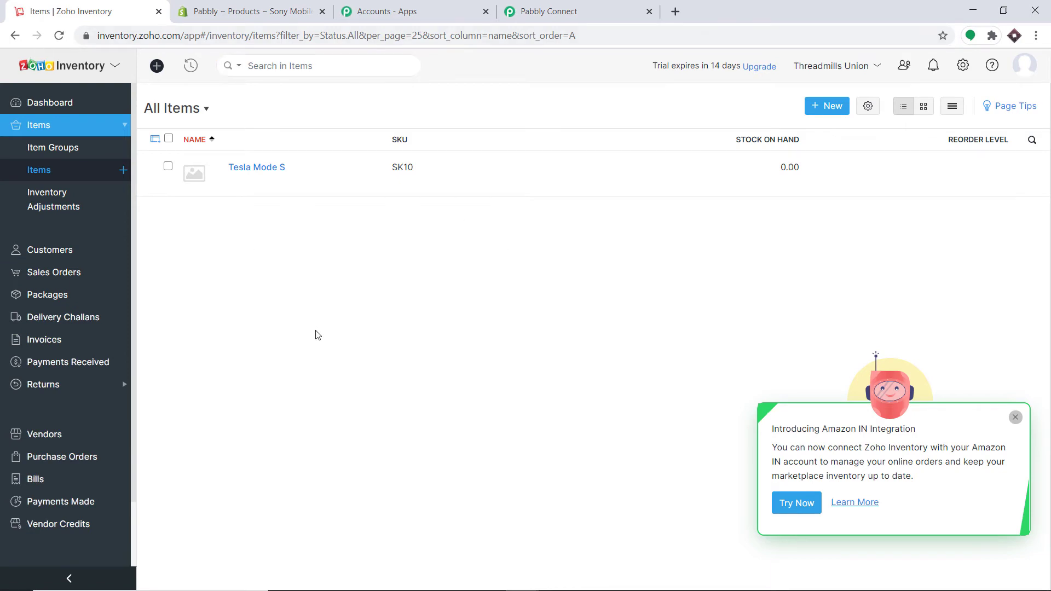
drag(181, 35, 138, 33)
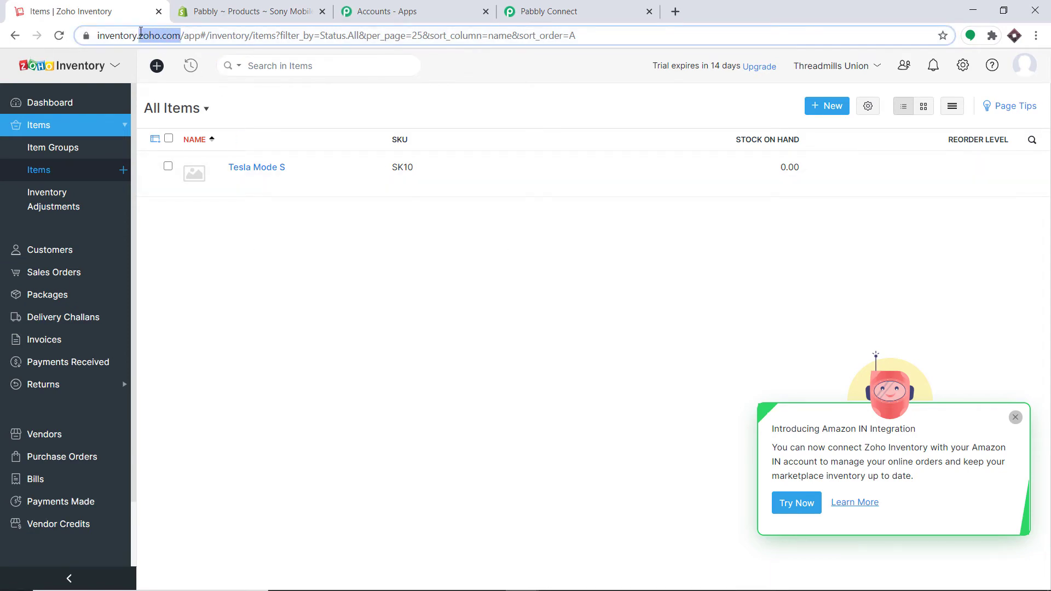
right_click(195, 40)
click(234, 111)
Paste zoho.com as the Domain, confirm, and accept Zoho's access request
click(574, 10)
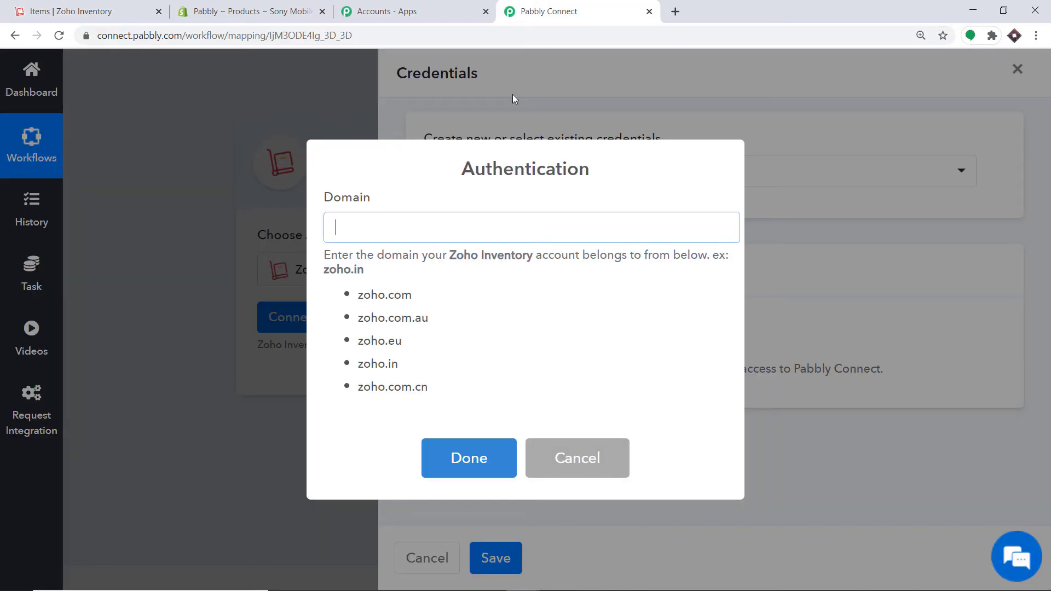
right_click(368, 224)
click(402, 331)
click(461, 455)
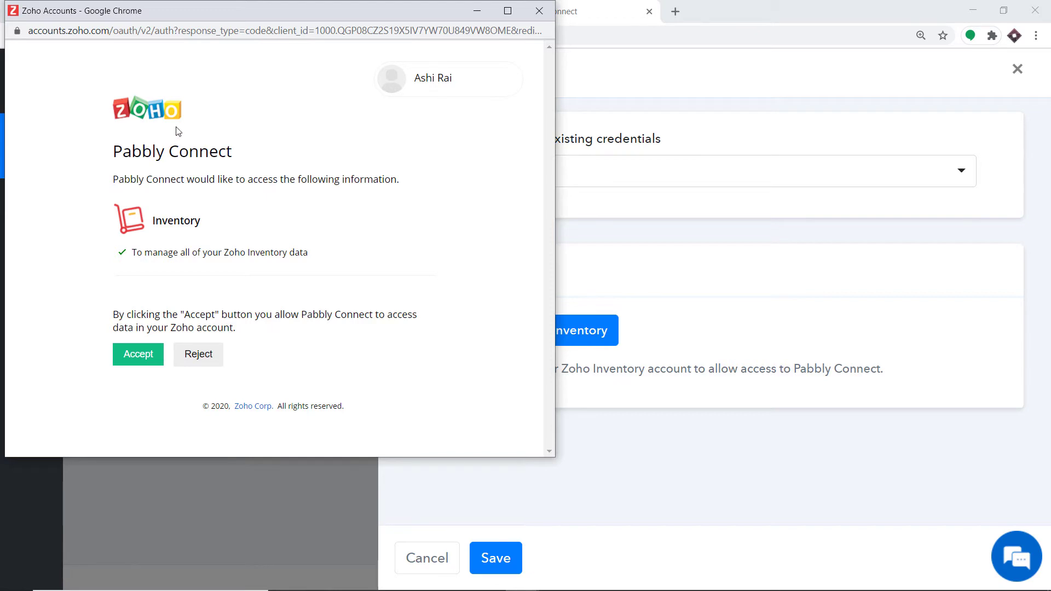
click(136, 358)
click(138, 357)
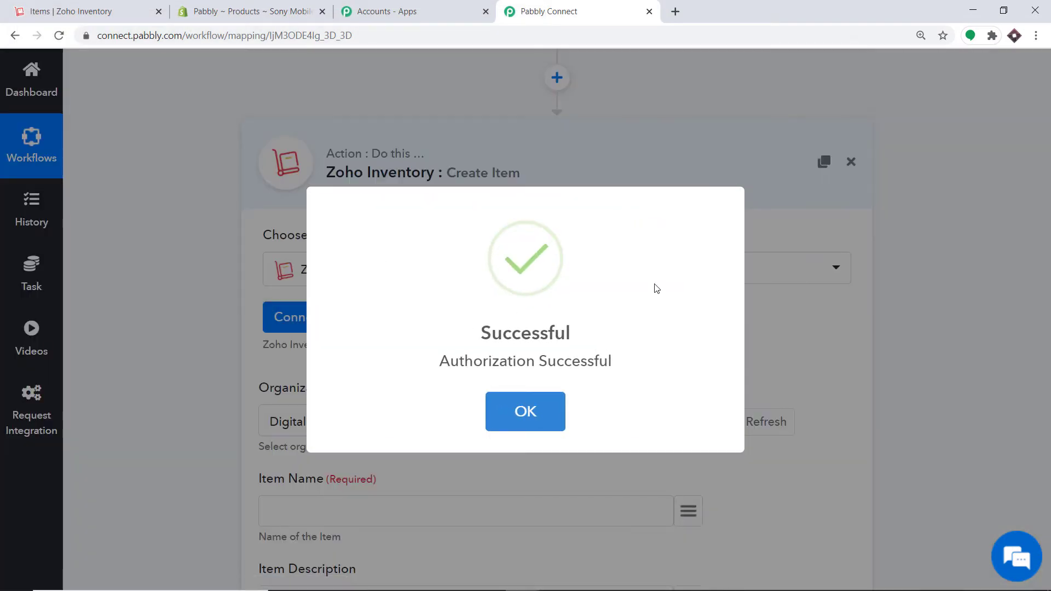
Dismiss the authorization success message and review the available Zoho organizations in the Organization dropdown
click(542, 422)
scroll(544, 359, down, 3)
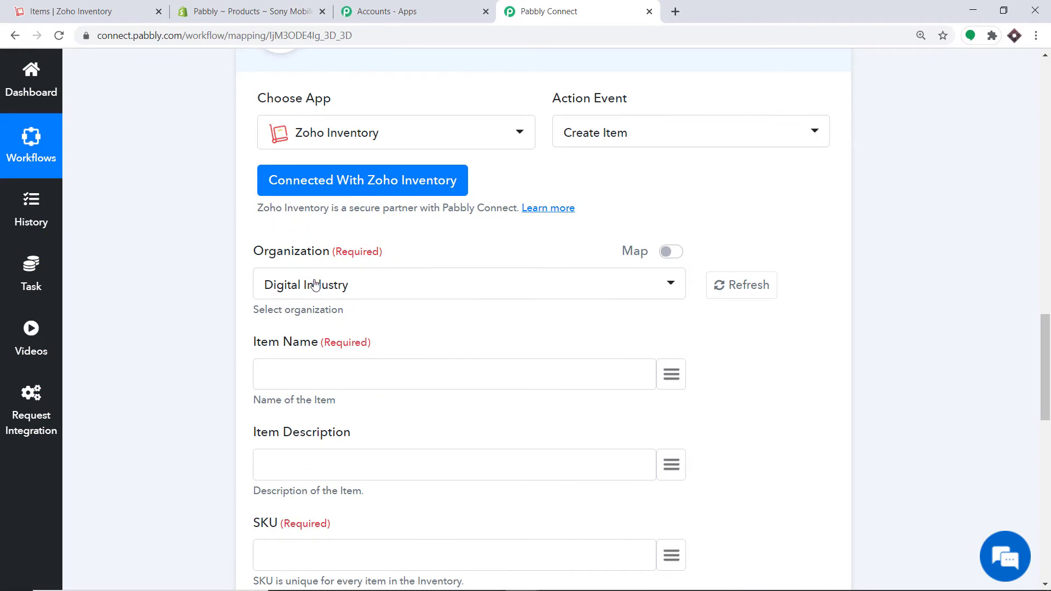
click(315, 284)
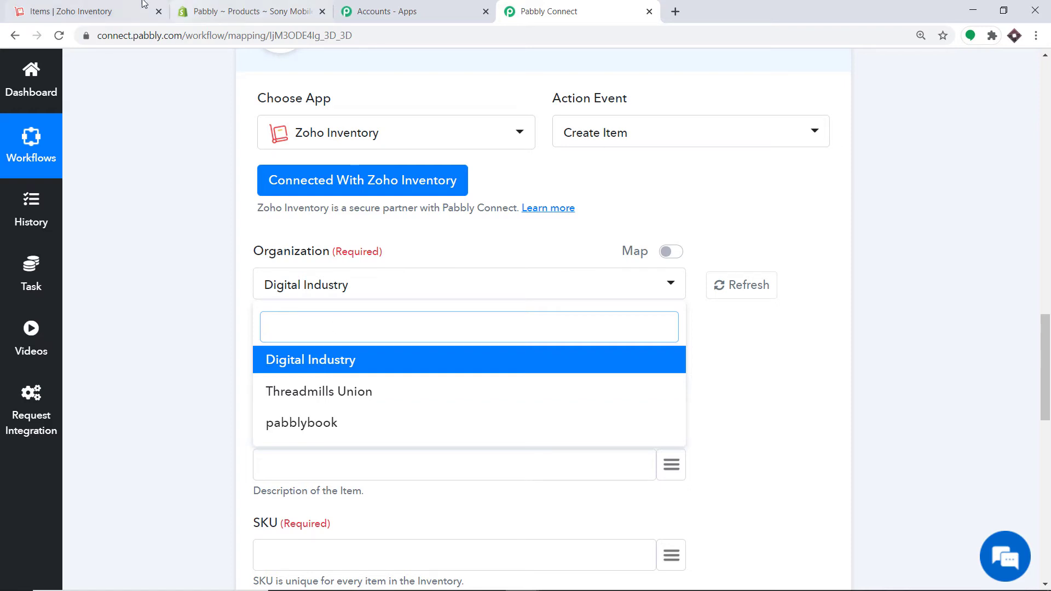
click(115, 7)
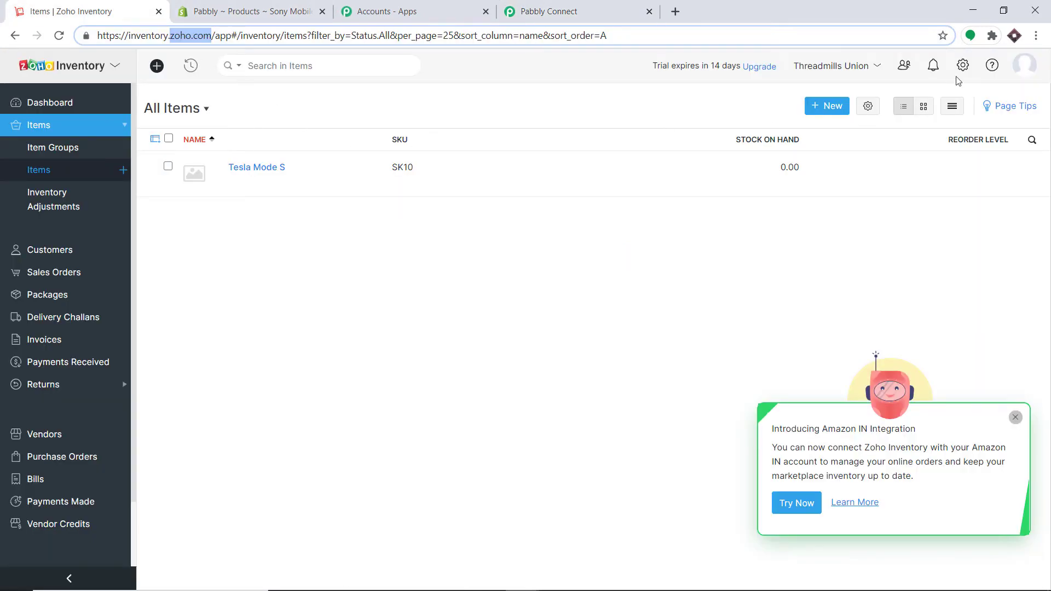
Open Zoho Inventory's Manage Organizations page, listing Threadmills Union and pabblybook, and begin a new organization
click(1024, 65)
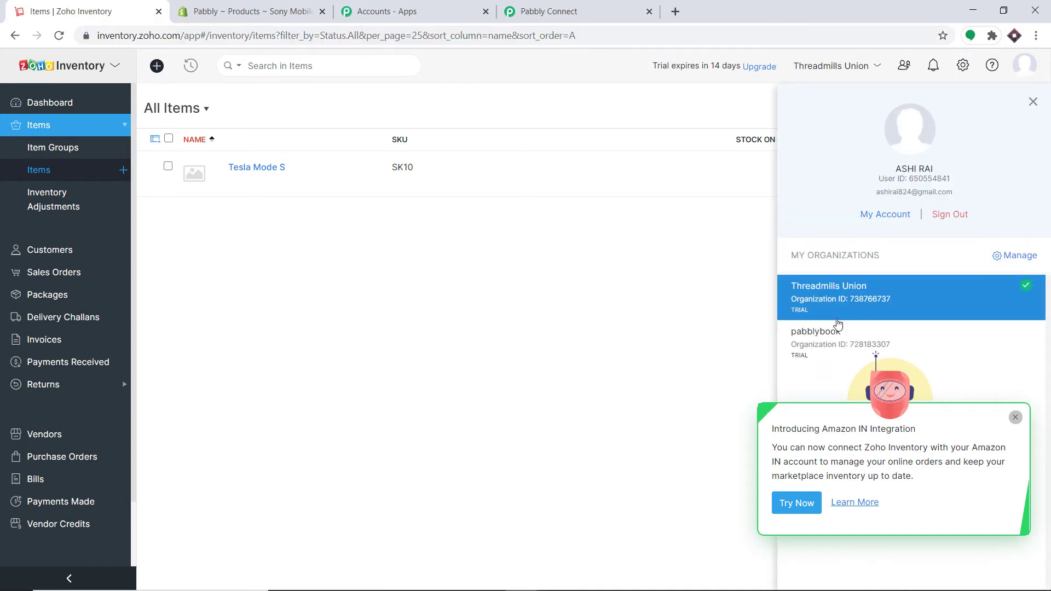
click(728, 324)
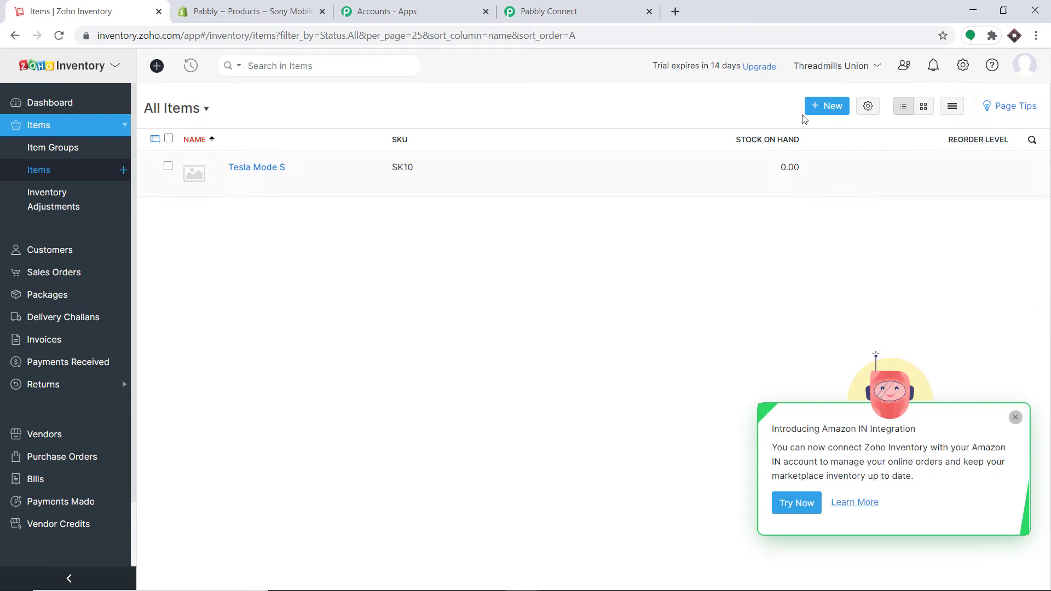
click(874, 67)
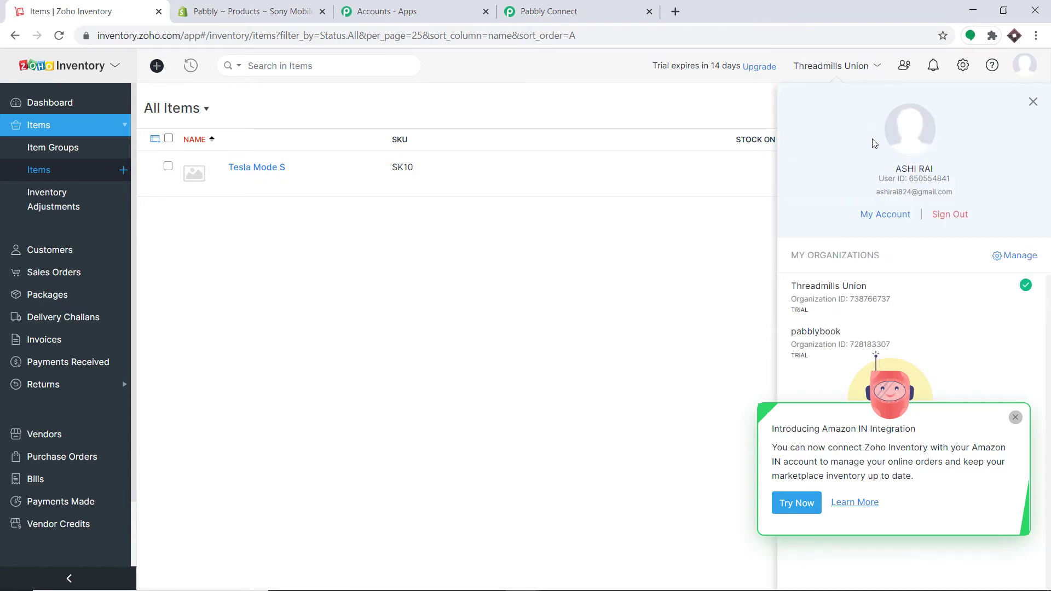
click(1021, 257)
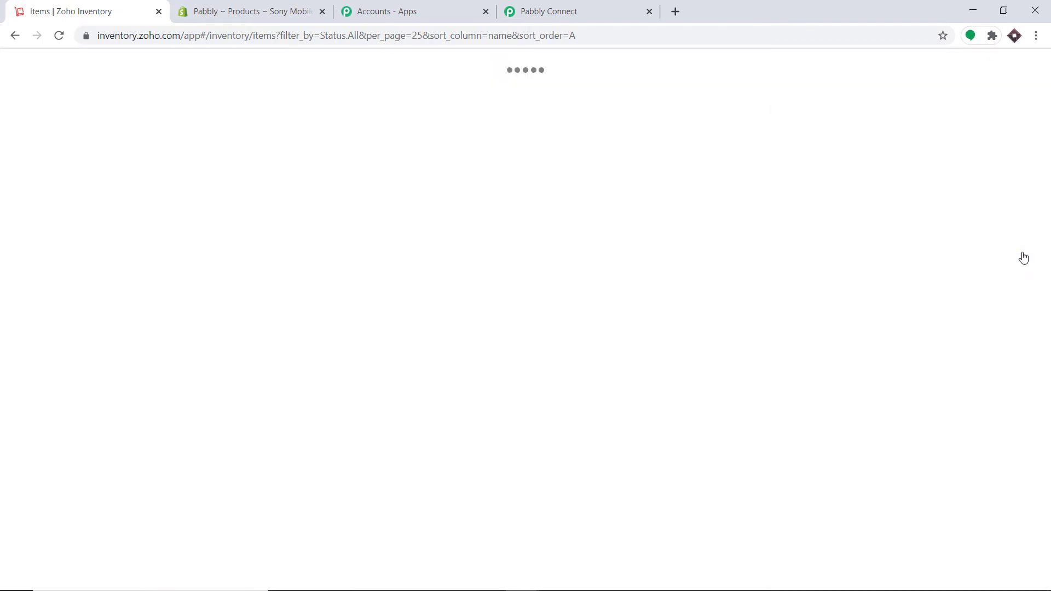
click(605, 224)
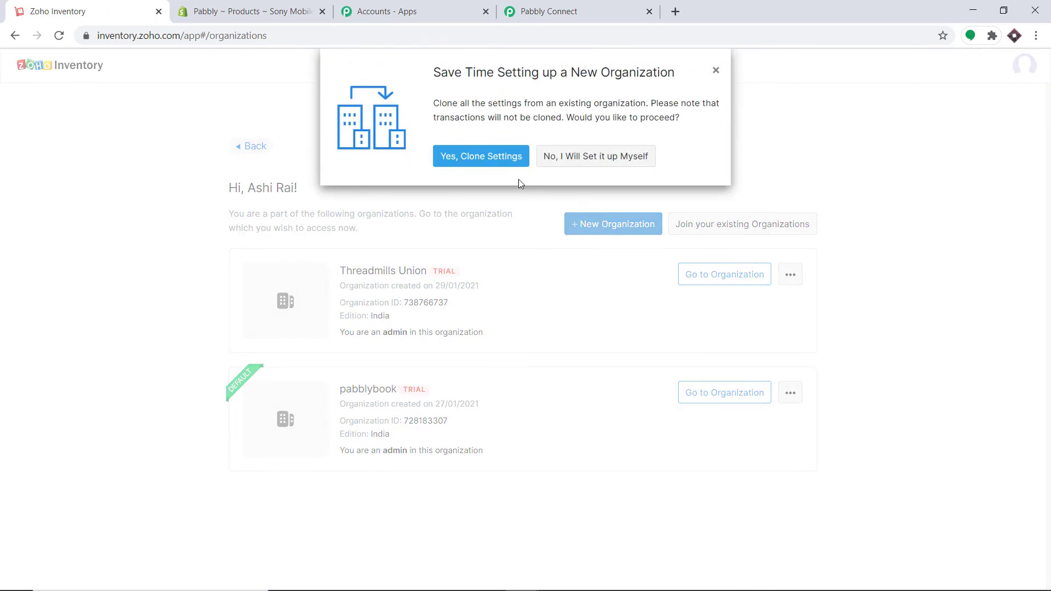
Set up the Stack up organization from scratch, with Andhra Pradesh, India as its state
click(627, 158)
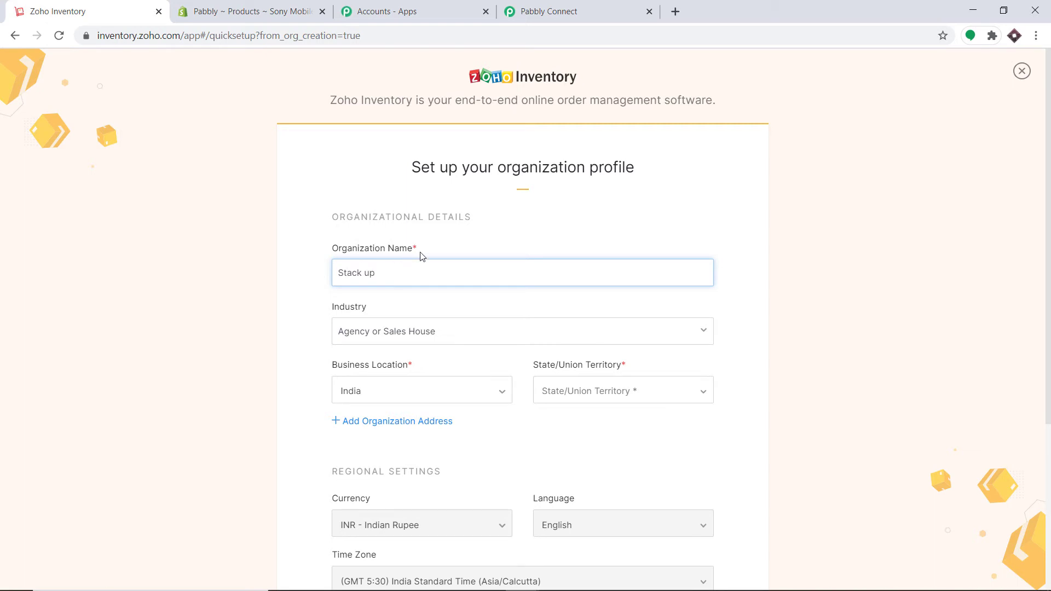
scroll(425, 264, down, 3)
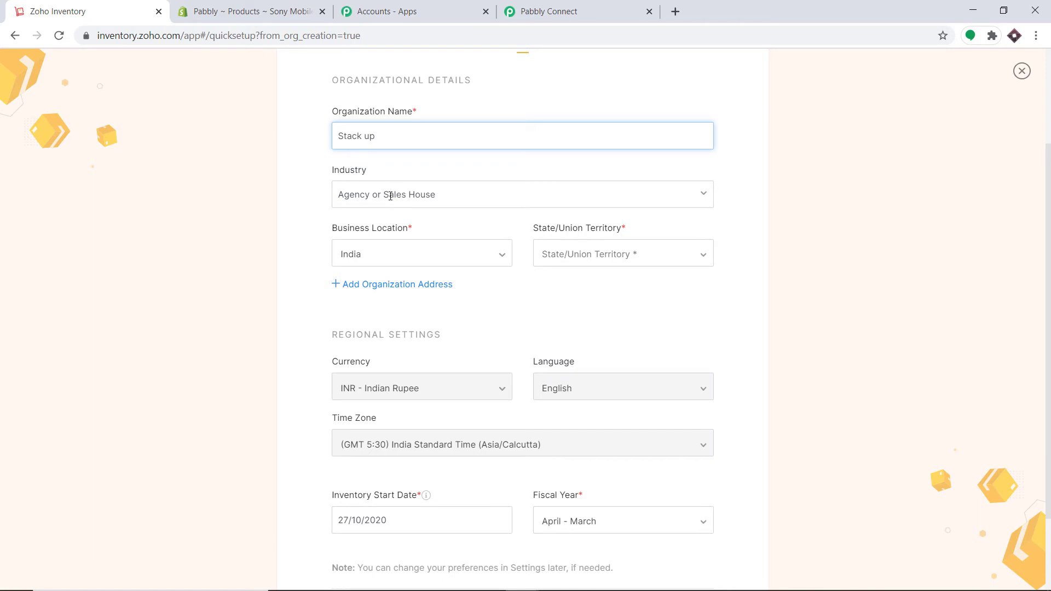
click(611, 256)
click(588, 330)
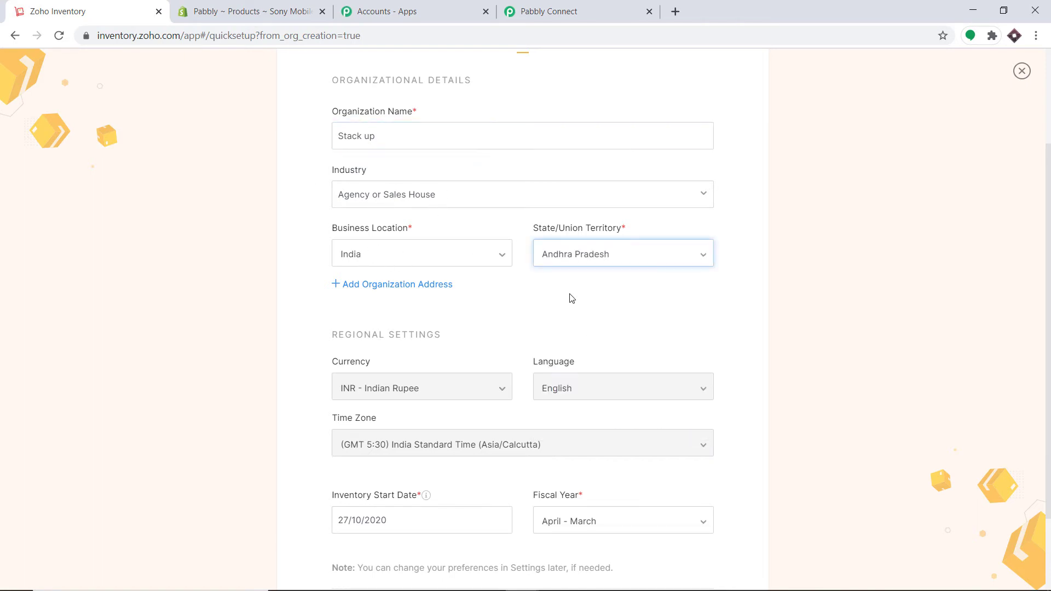
scroll(426, 276, down, 1)
scroll(426, 276, down, 1)
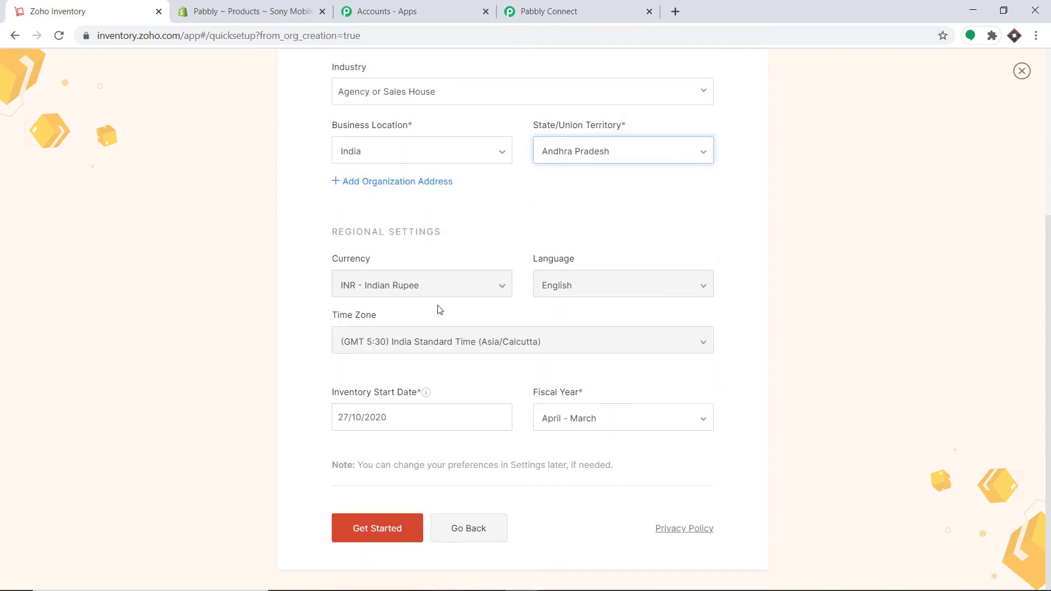
click(385, 539)
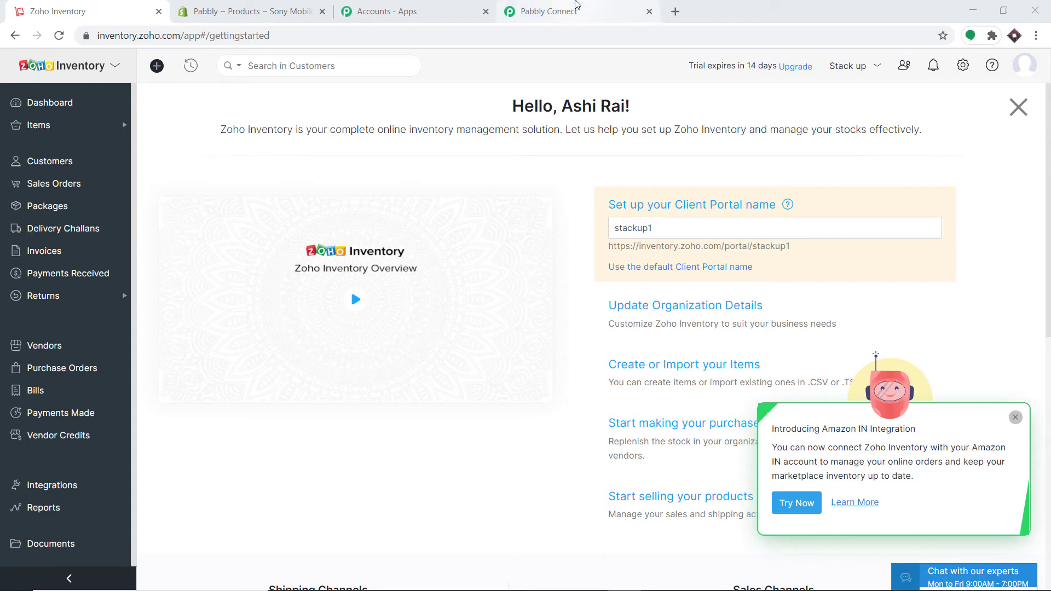
click(576, 8)
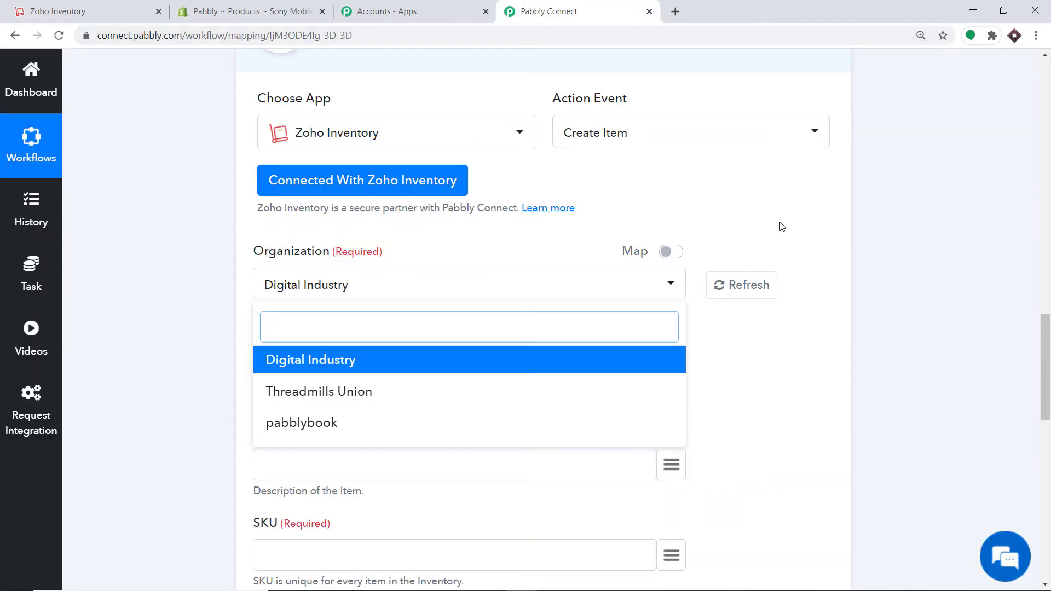
Refresh the Zoho organization list and select Stack up as the Create Item organization
click(766, 283)
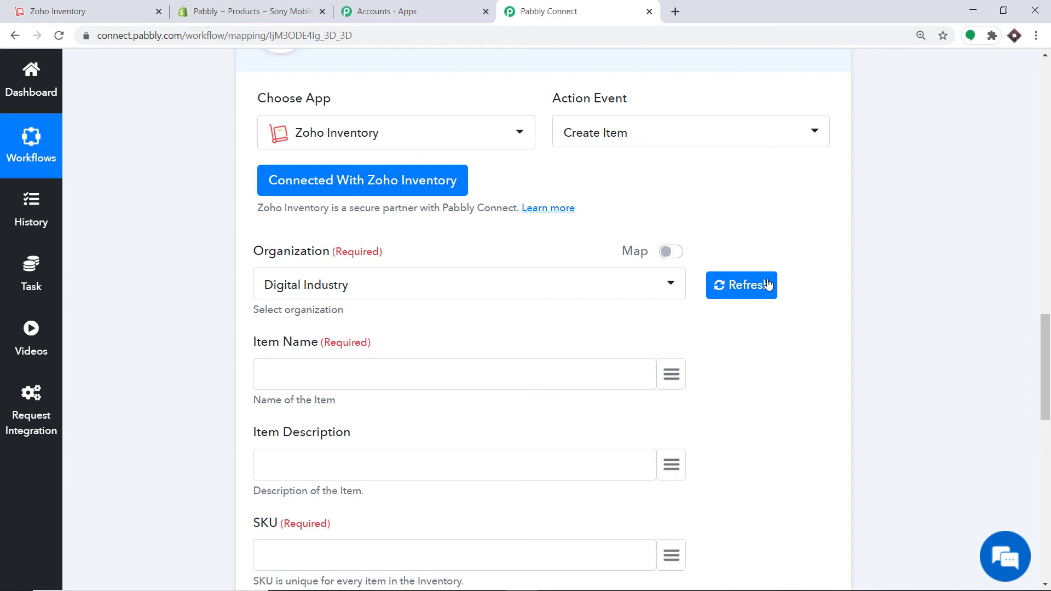
click(767, 284)
click(111, 7)
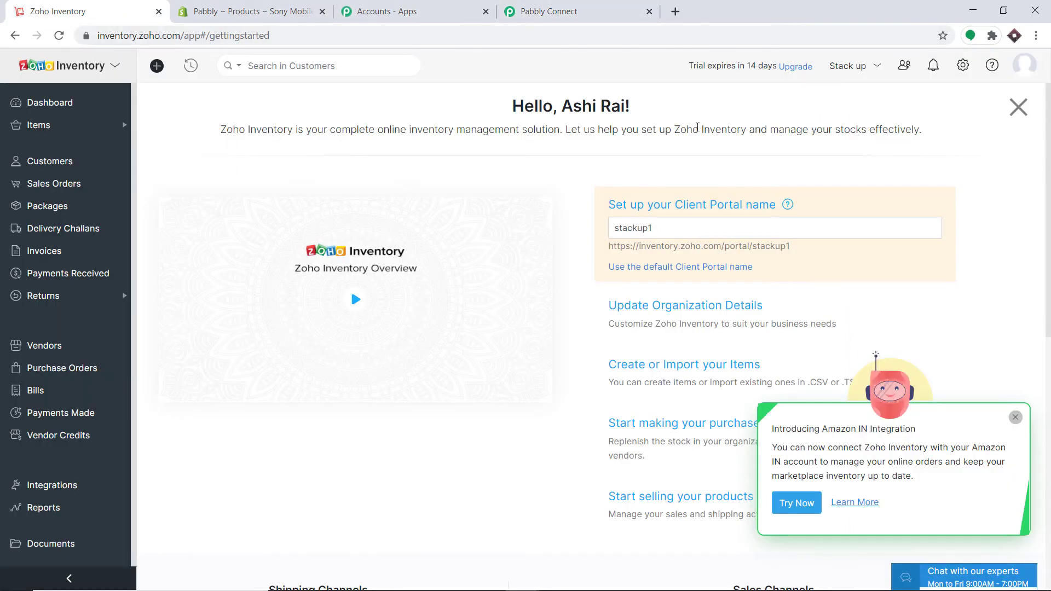
click(564, 4)
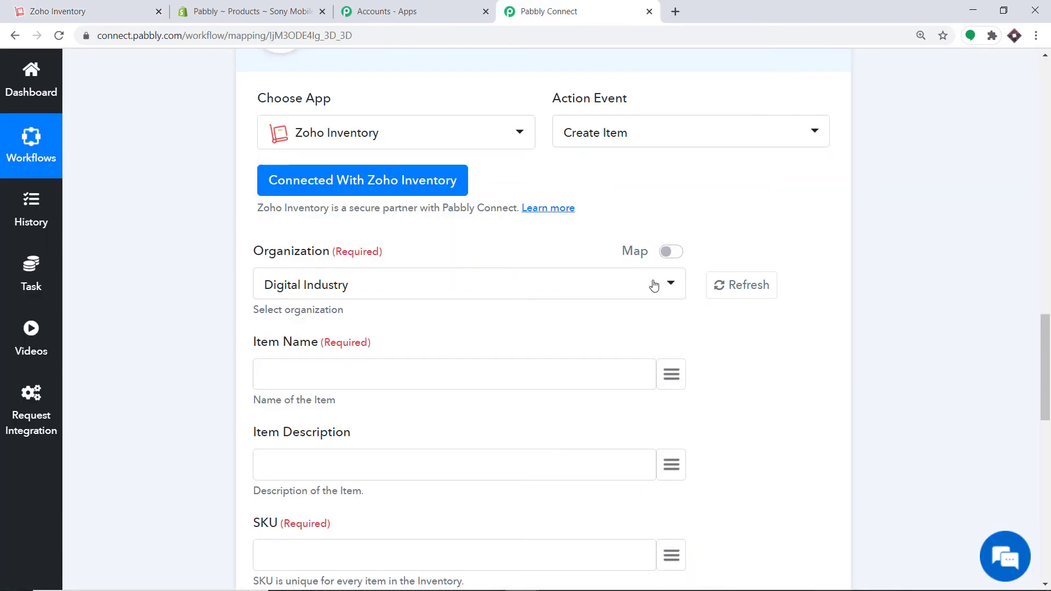
click(767, 290)
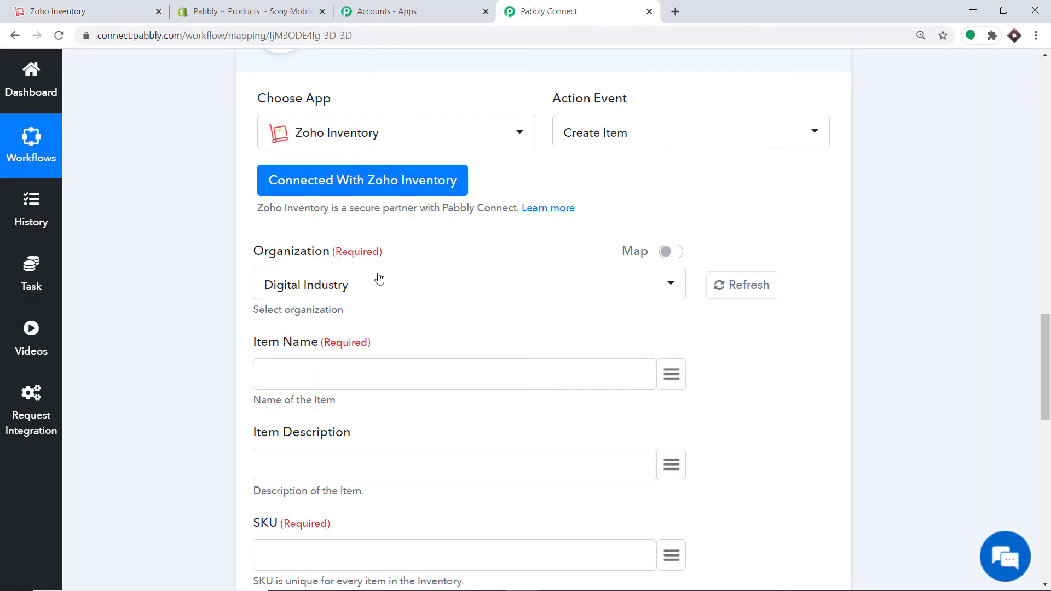
click(354, 286)
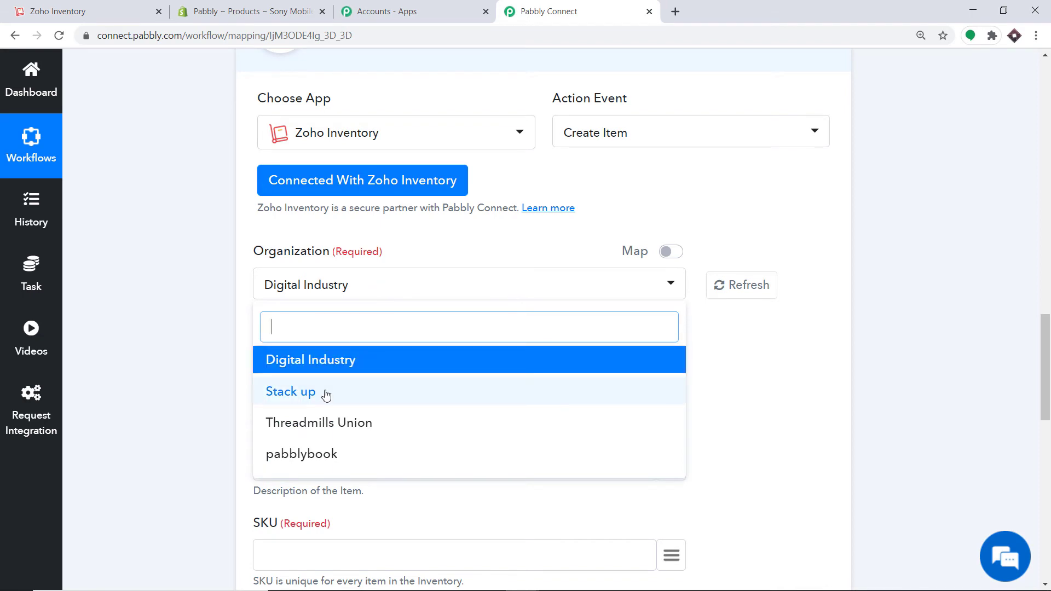
click(294, 392)
Map the Shopify product title into the Item Name field
scroll(291, 398, down, 3)
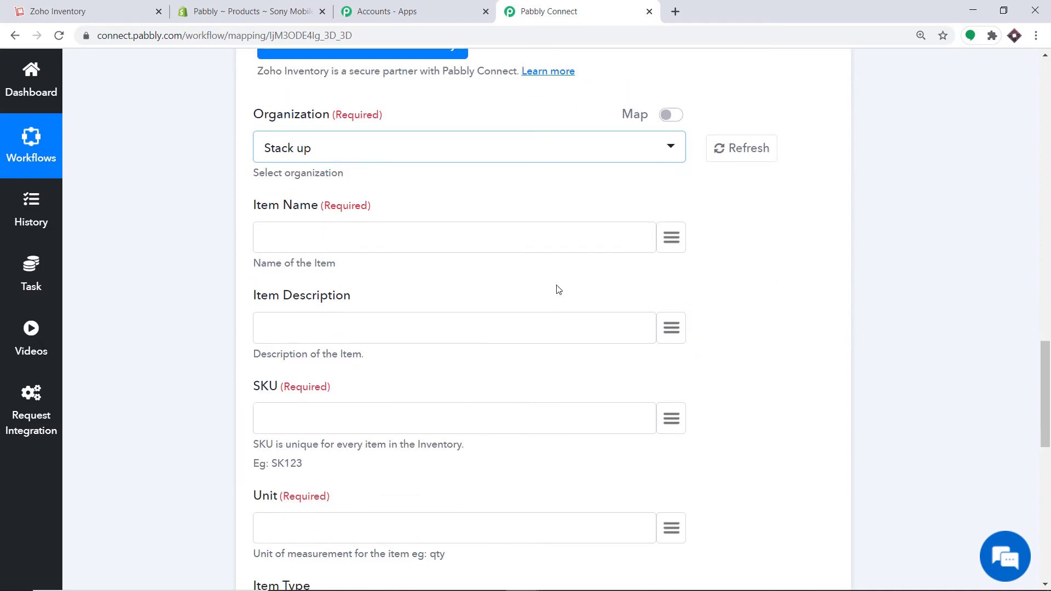
click(671, 237)
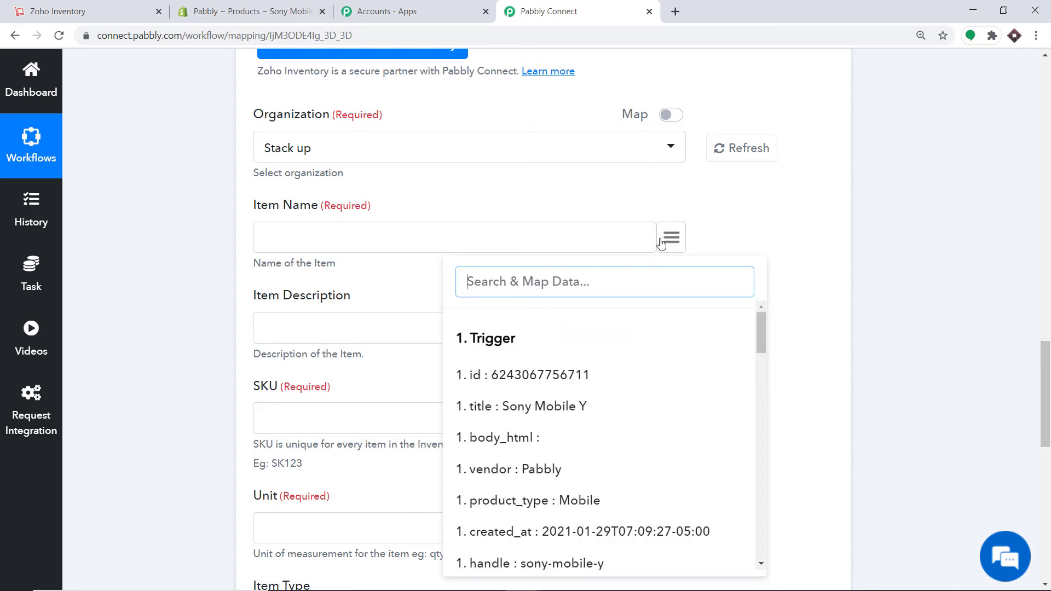
click(561, 407)
scroll(520, 273, down, 2)
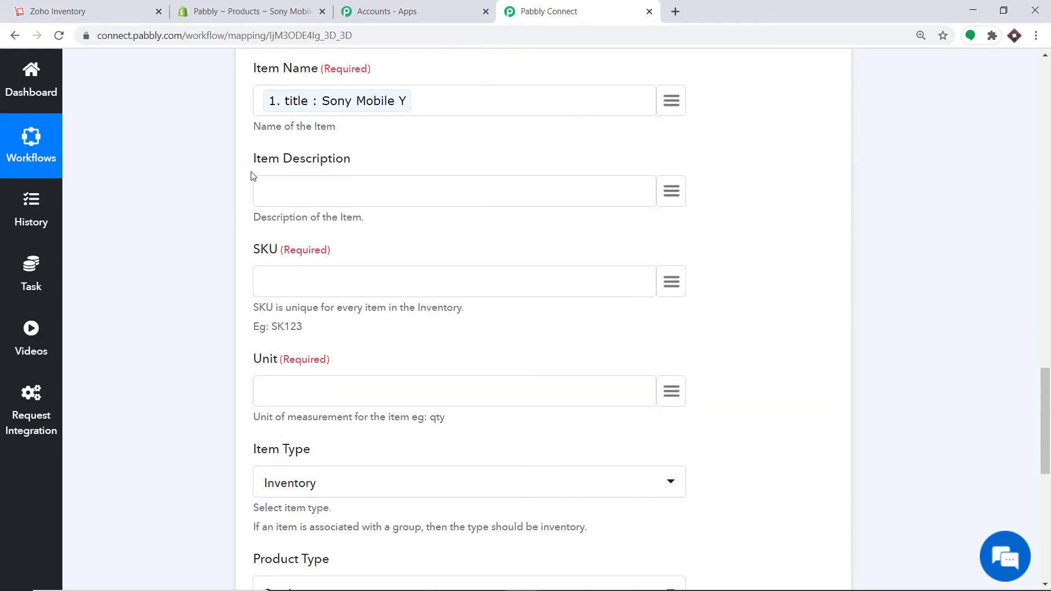
scroll(376, 225, down, 1)
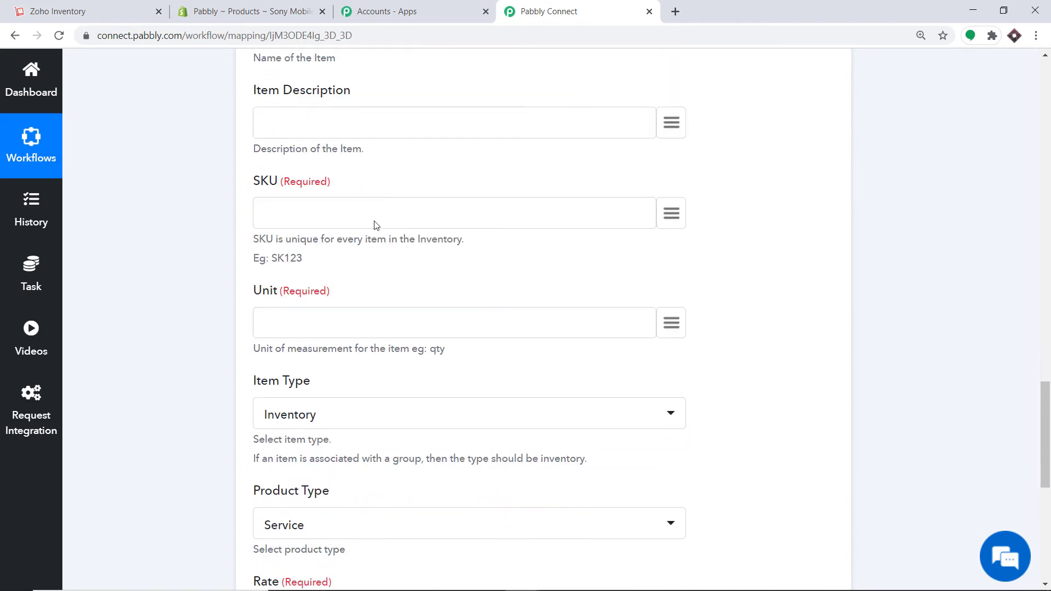
Build the SKU from the prefix SK followed by the Shopify variant's sku
click(307, 225)
drag(283, 258, 273, 258)
right_click(275, 258)
click(299, 268)
click(265, 209)
right_click(268, 212)
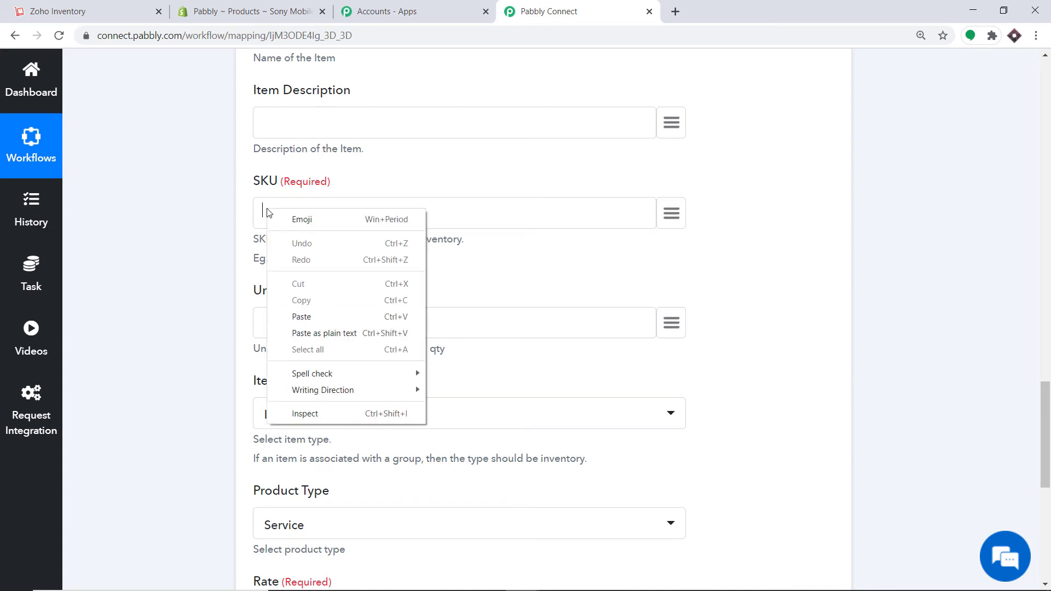
click(311, 315)
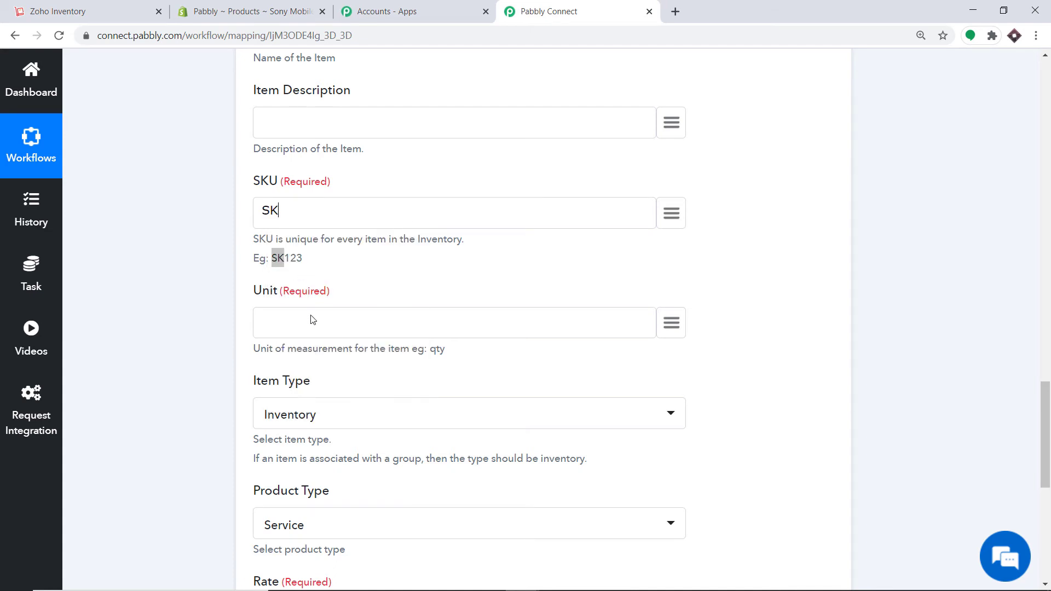
click(673, 215)
scroll(605, 318, down, 1)
scroll(605, 322, down, 6)
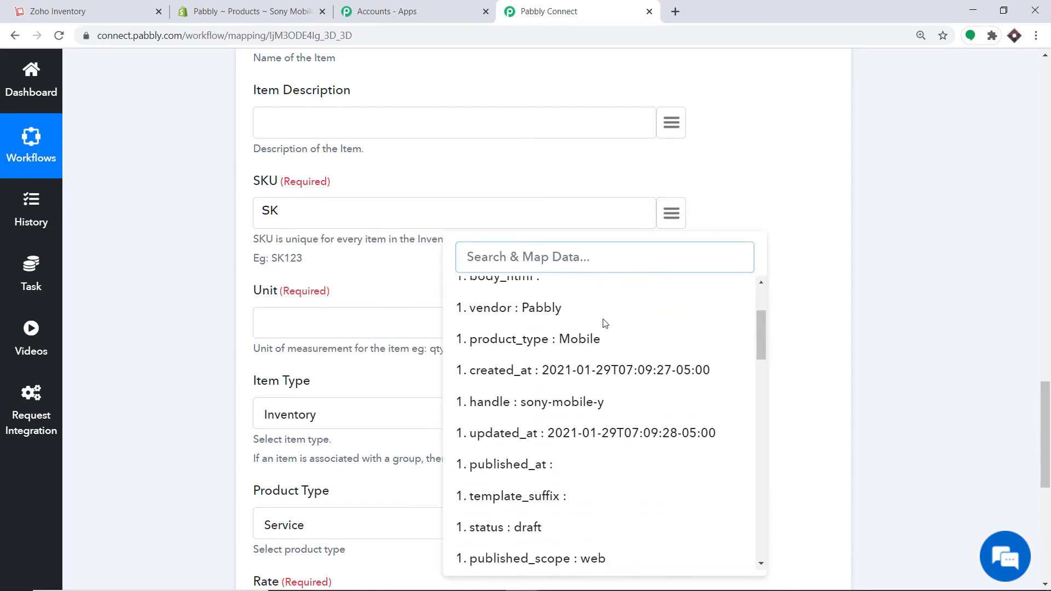
scroll(597, 339, down, 2)
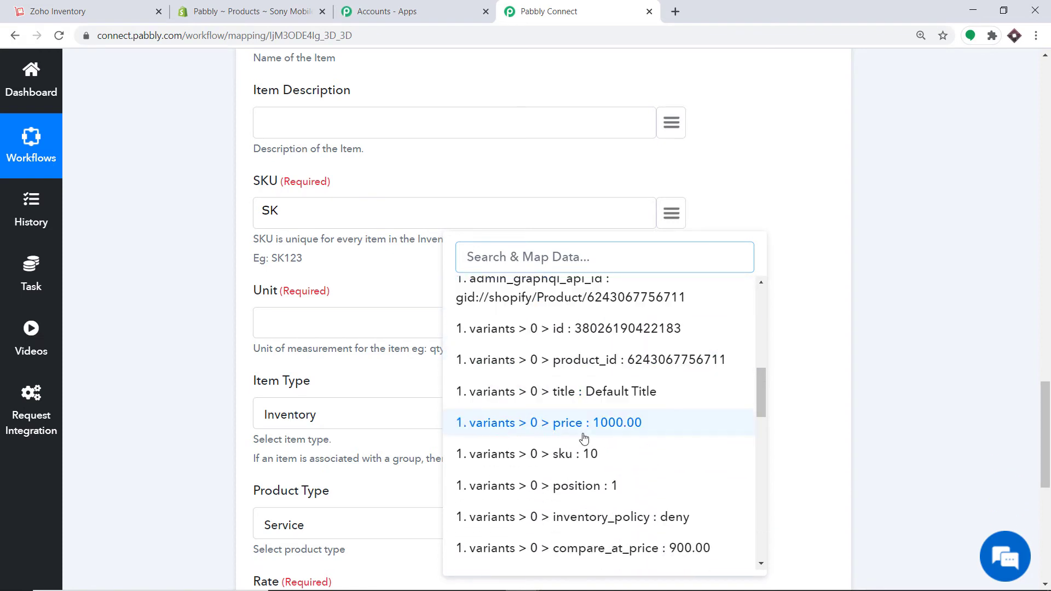
click(576, 456)
Fill the Unit field with qty, copied from the field's hint
scroll(528, 257, down, 1)
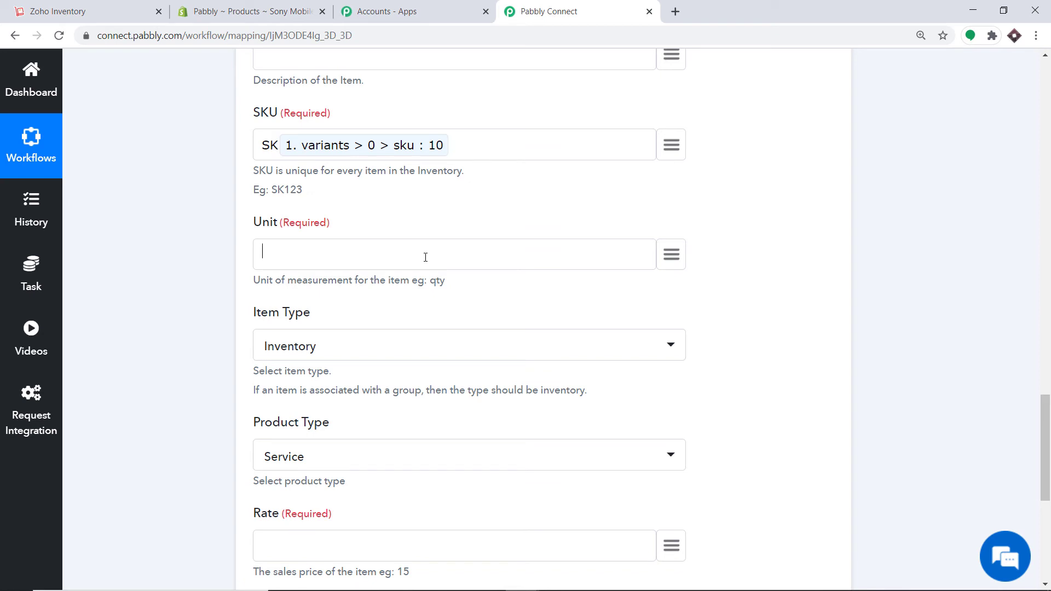
drag(446, 281, 430, 281)
right_click(432, 281)
click(449, 291)
click(322, 247)
right_click(322, 246)
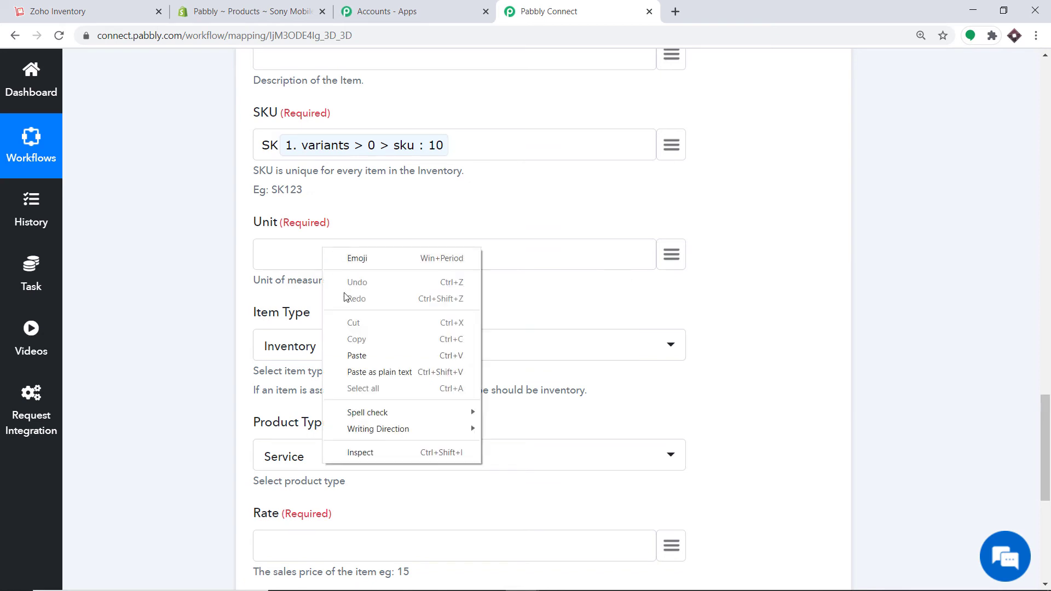
click(356, 355)
scroll(307, 200, down, 2)
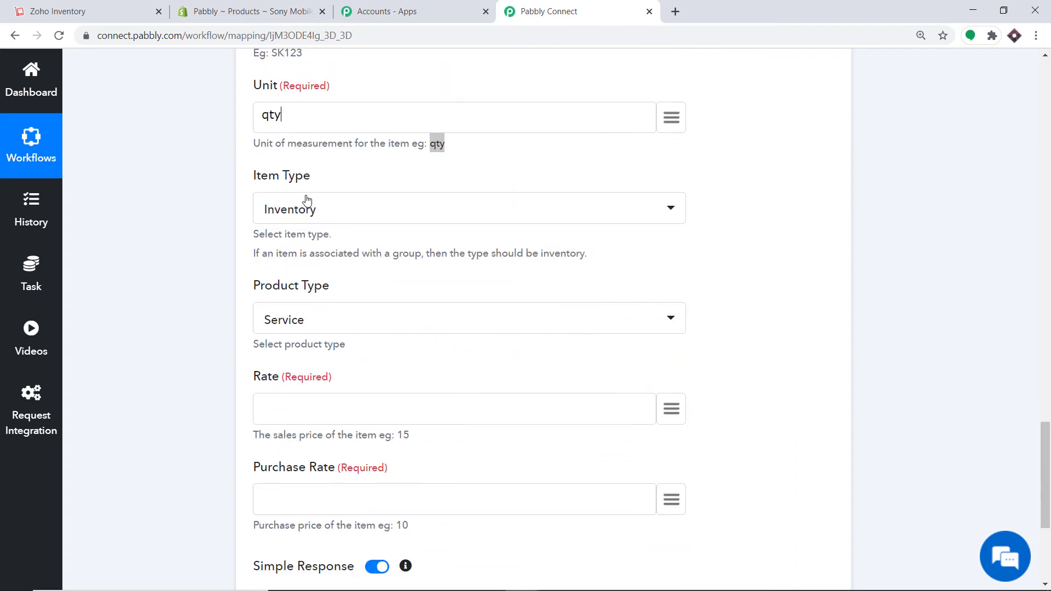
Set the item type to Inventory and the product type to Goods
click(317, 219)
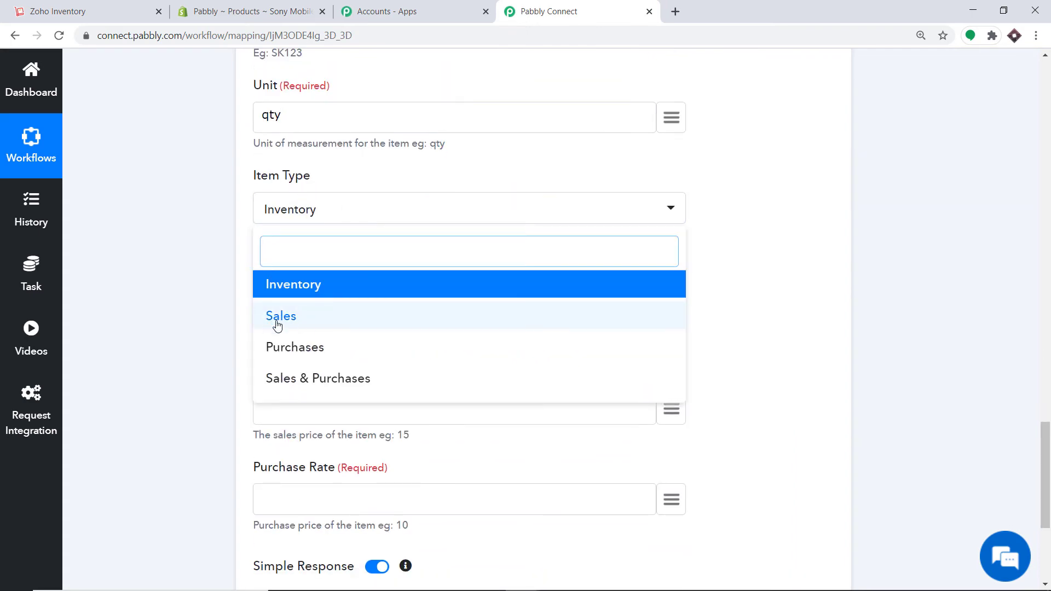
click(283, 285)
scroll(276, 268, down, 1)
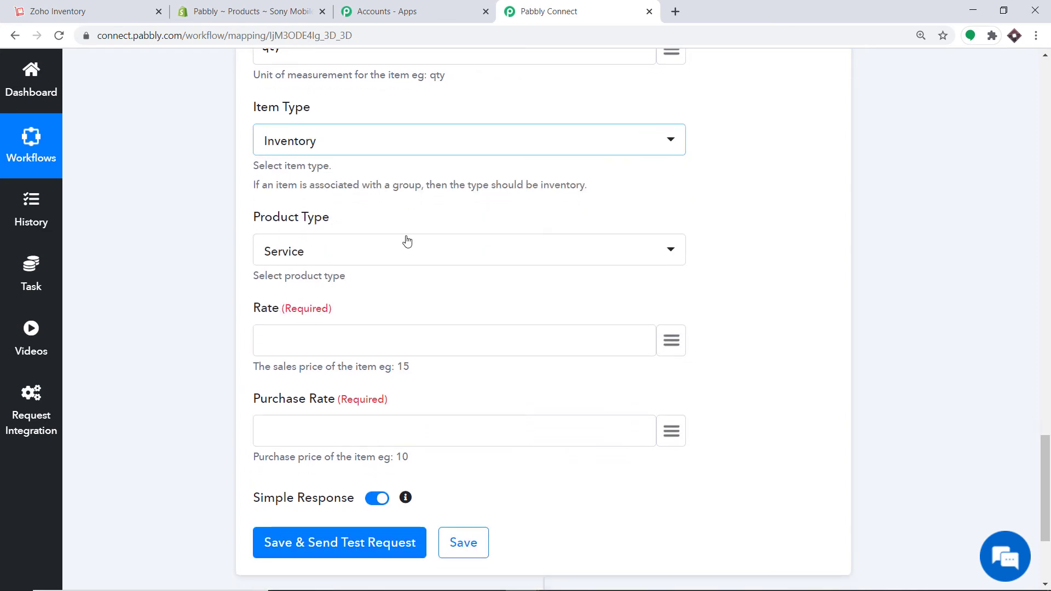
click(314, 262)
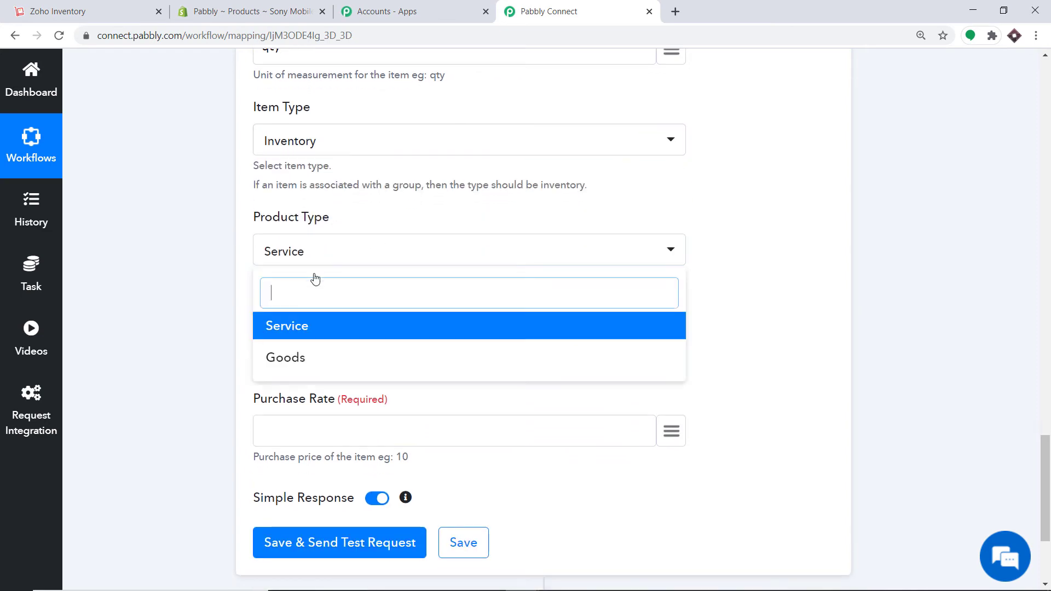
click(291, 363)
scroll(329, 328, down, 2)
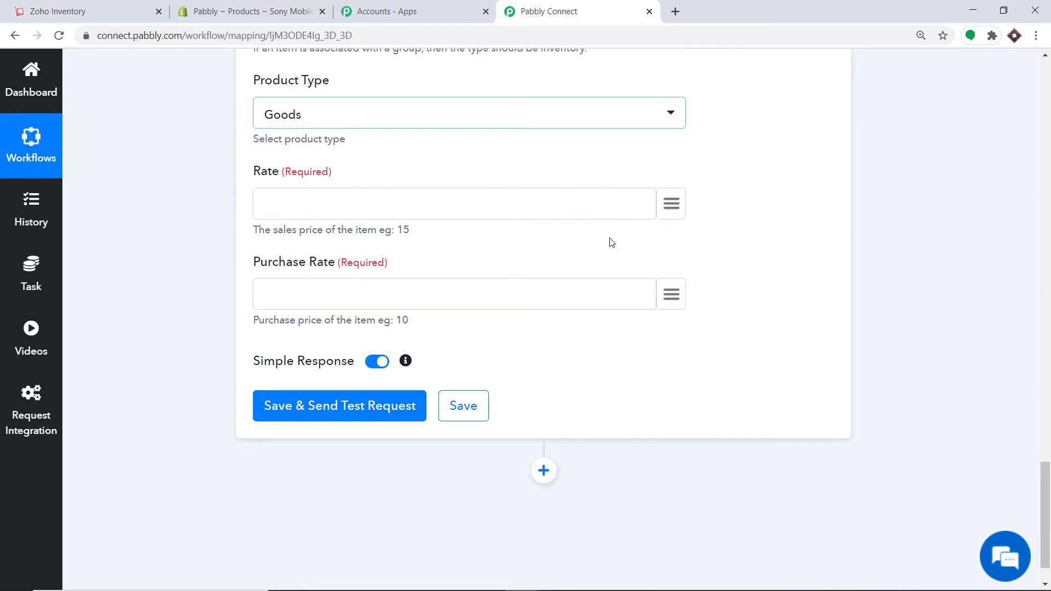
Map Shopify price (1000.00) into Rate and compare_at_price (900.00) into Purchase Rate
click(668, 205)
scroll(606, 353, down, 9)
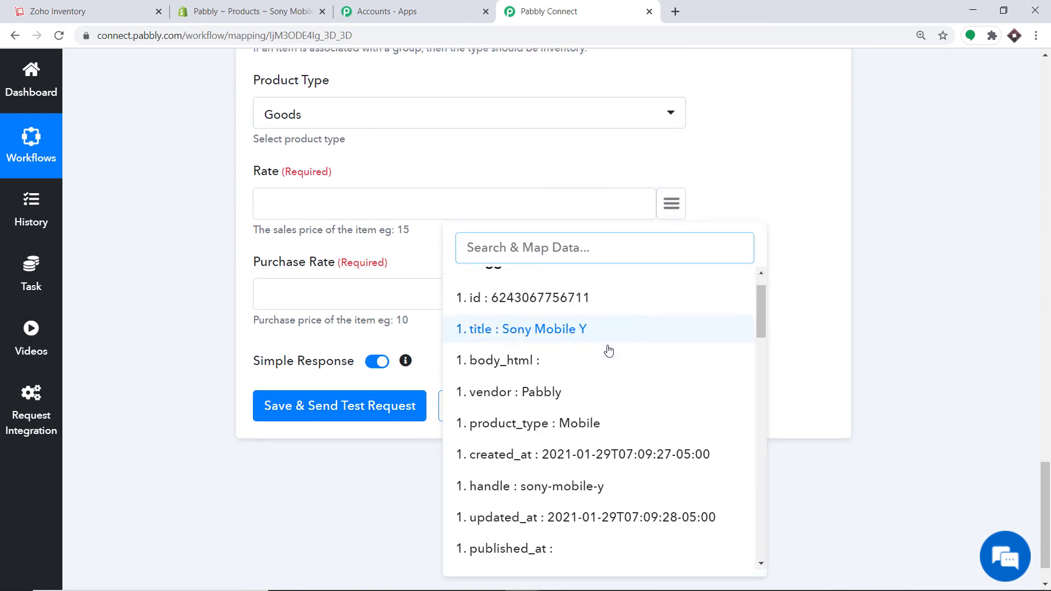
scroll(610, 356, down, 3)
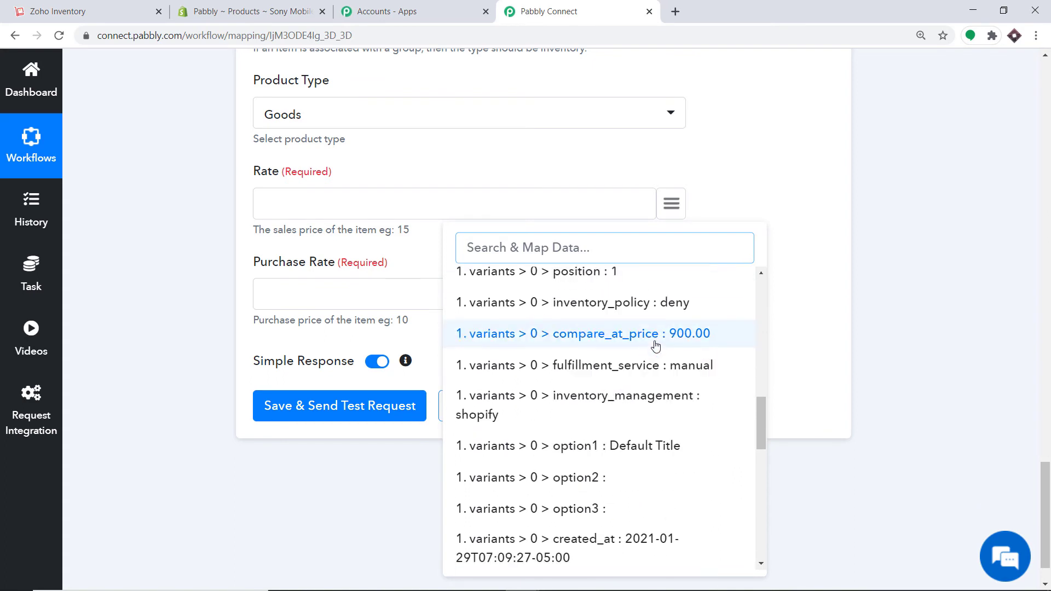
scroll(654, 347, up, 3)
click(555, 414)
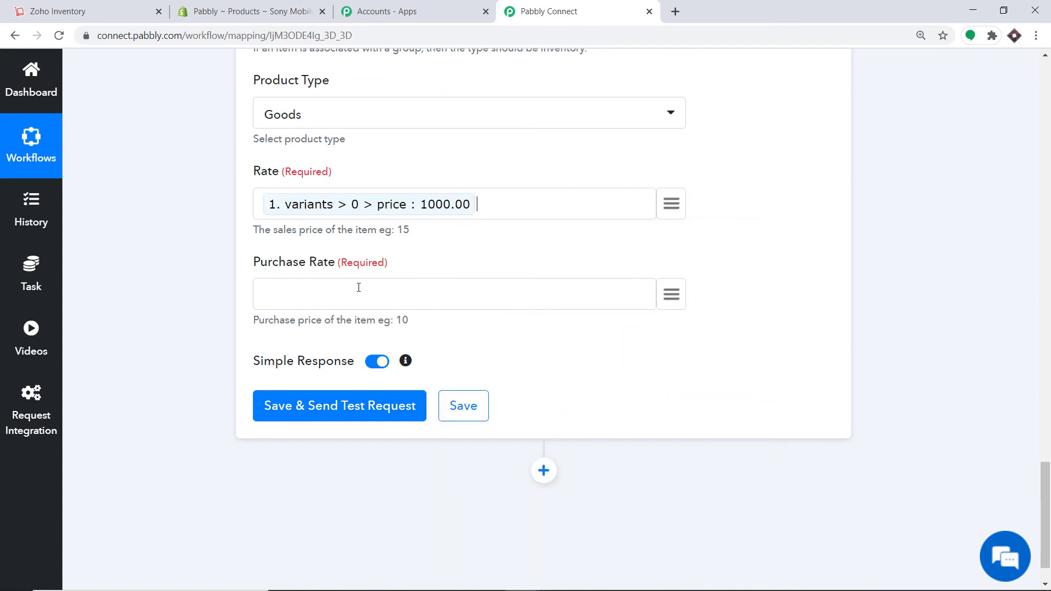
scroll(299, 282, down, 1)
click(671, 240)
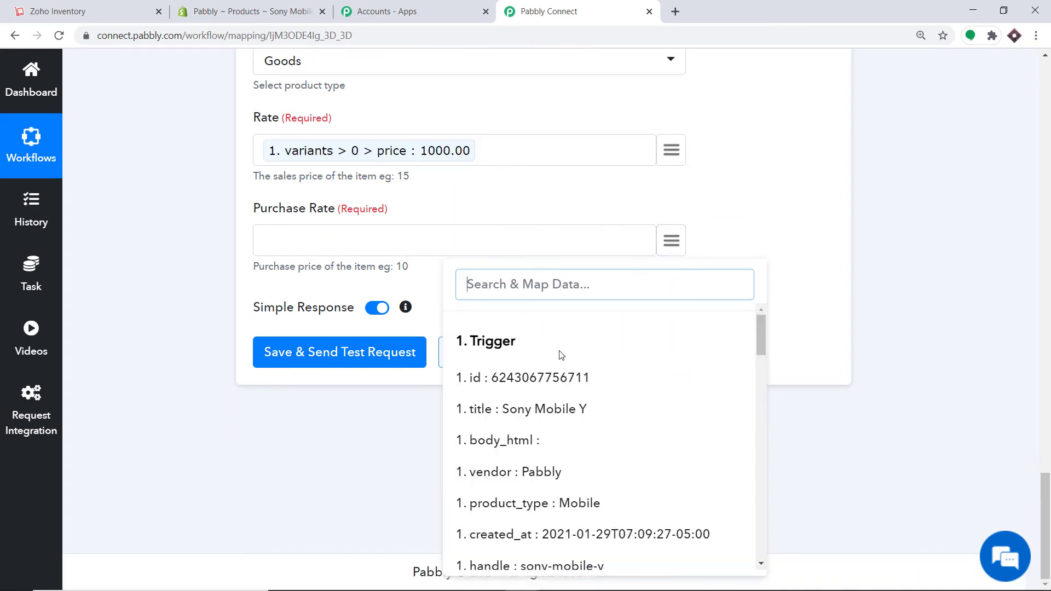
scroll(585, 402, down, 2)
scroll(585, 402, down, 8)
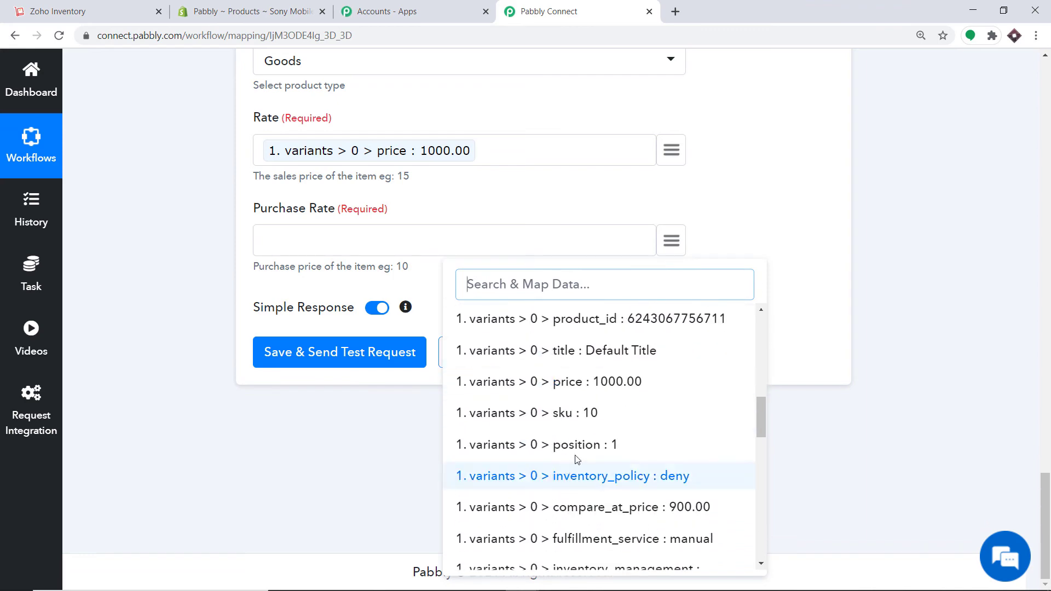
scroll(612, 462, down, 1)
click(617, 438)
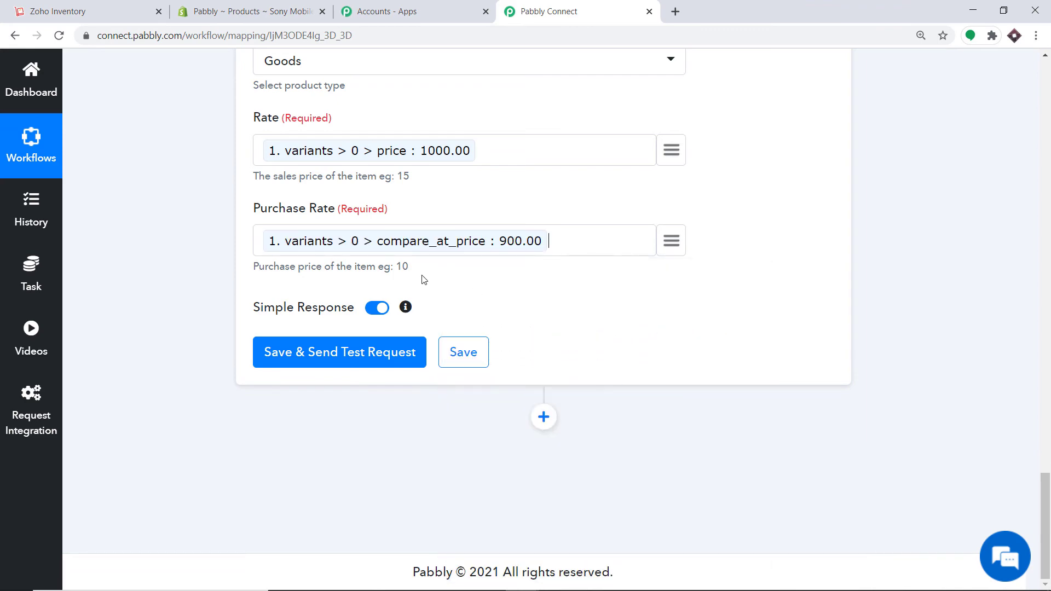
Save the action and send a test request that creates Sony Mobile Y (SK10) in Zoho Inventory
scroll(413, 272, up, 1)
scroll(412, 272, up, 15)
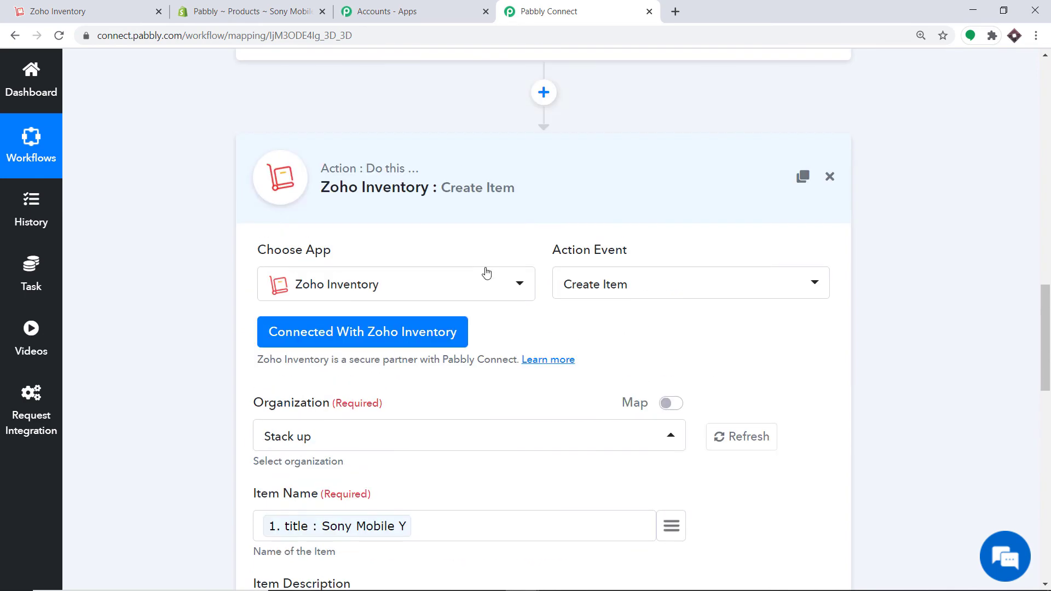
scroll(497, 270, down, 14)
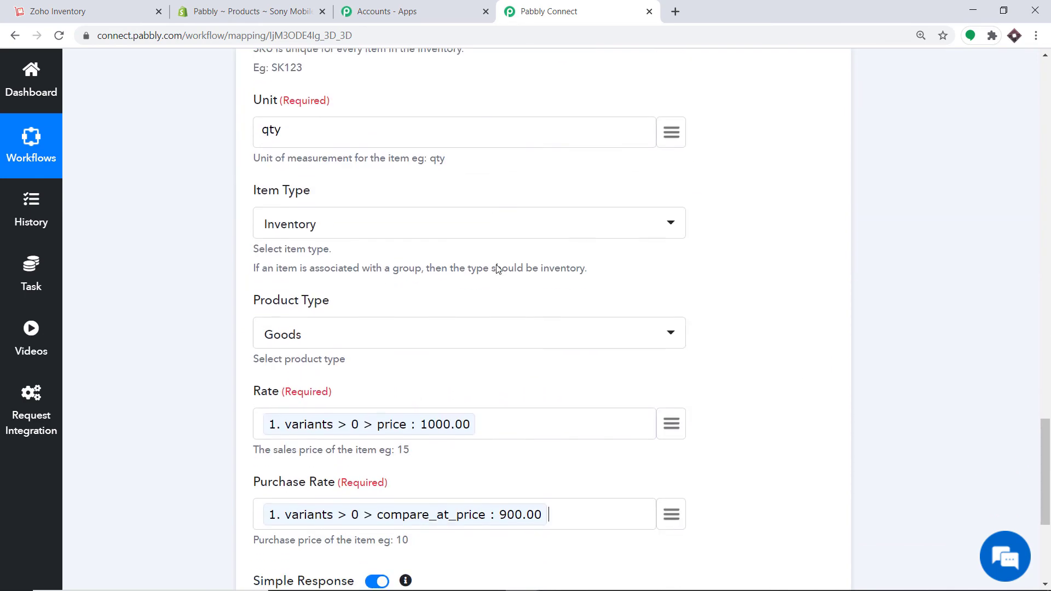
scroll(547, 246, down, 3)
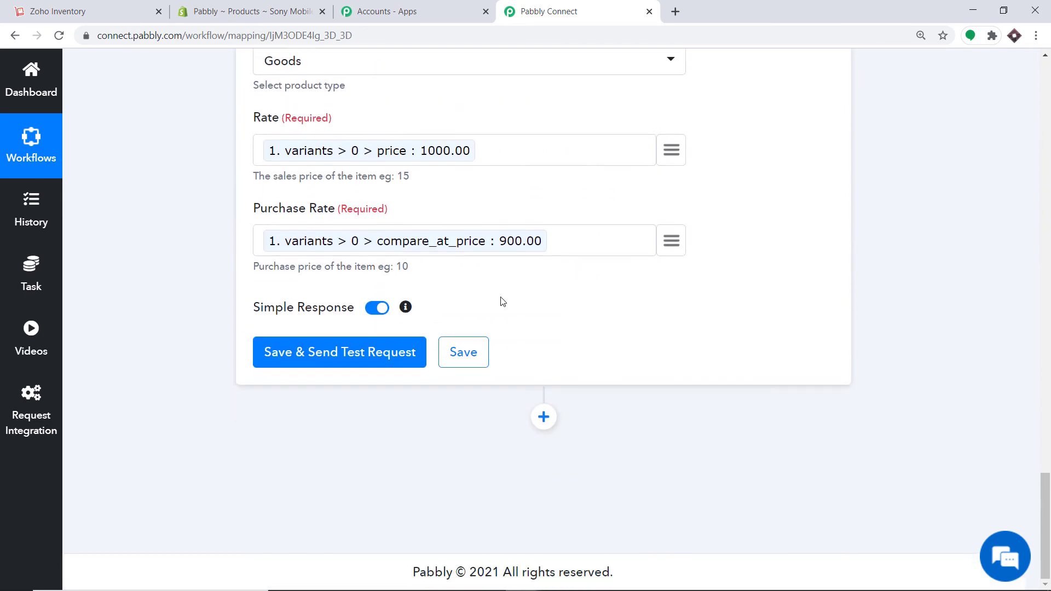
click(342, 355)
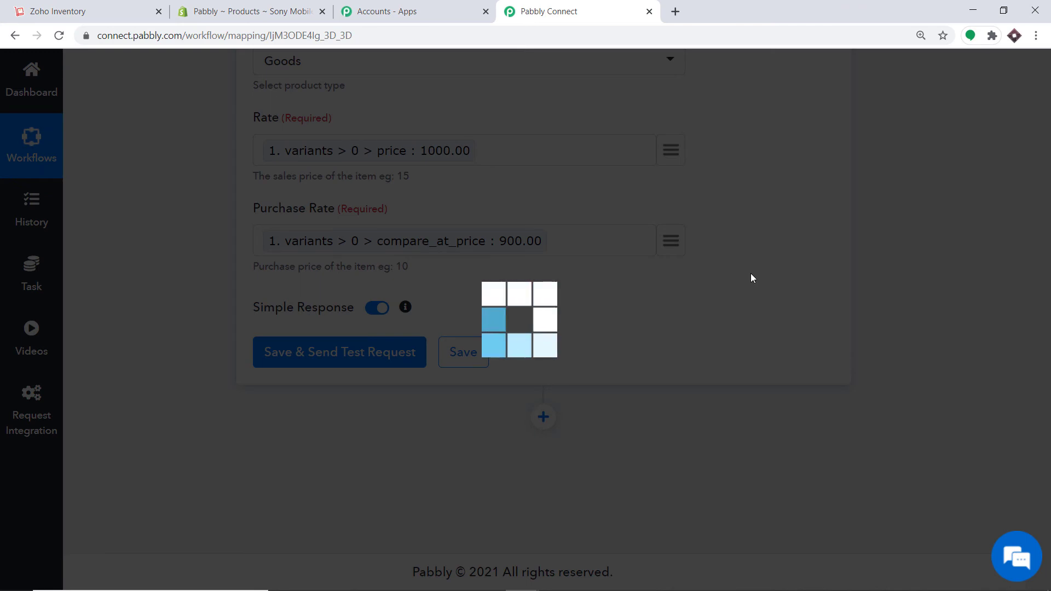
scroll(749, 280, down, 2)
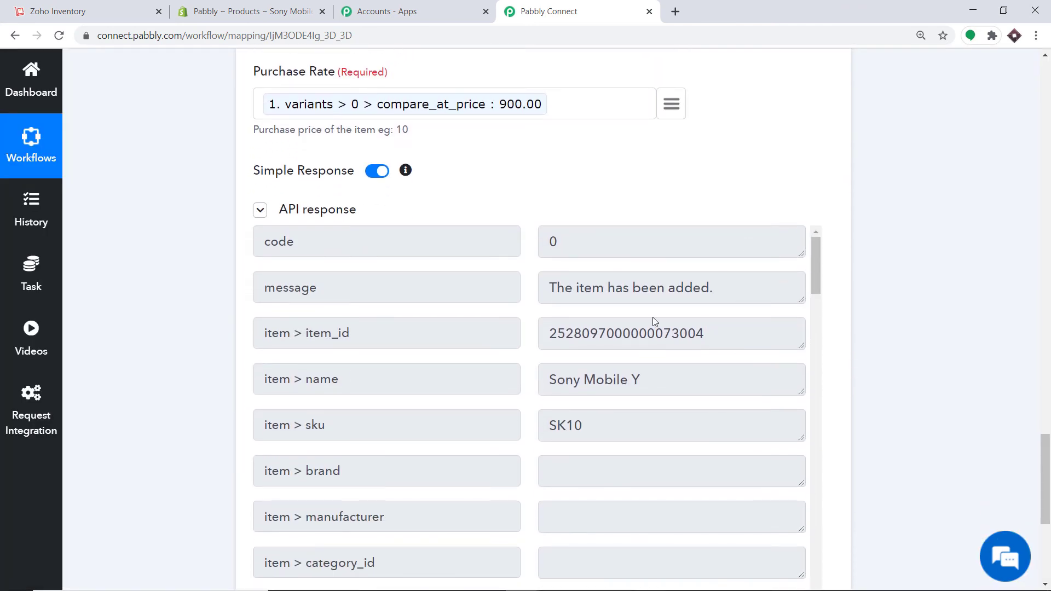
click(94, 2)
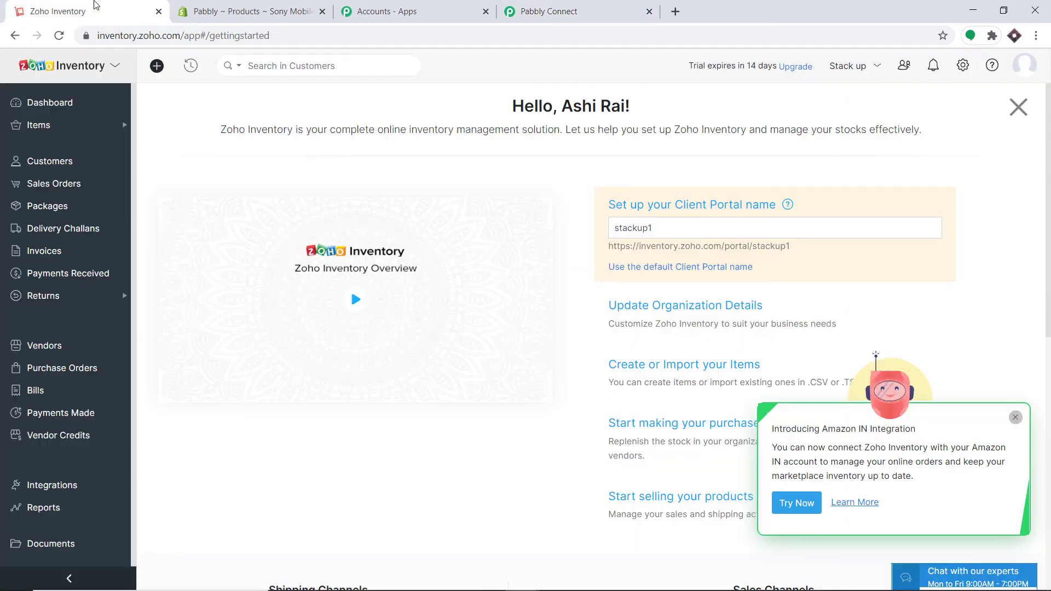
Confirm Sony Mobile Y (SK10, stock 0.00) appears in Zoho Inventory's Items list
click(50, 127)
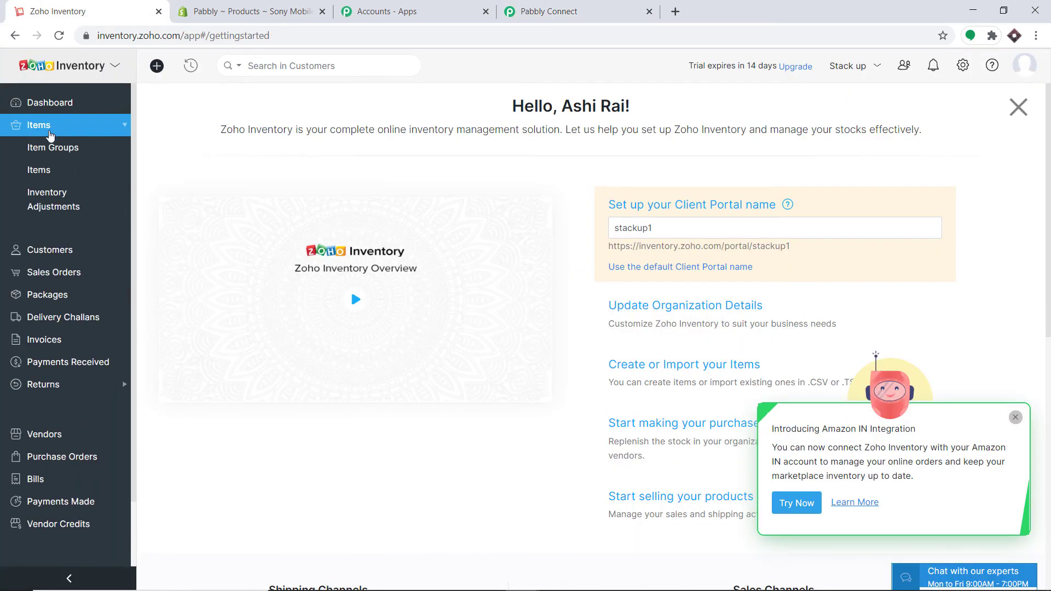
click(44, 170)
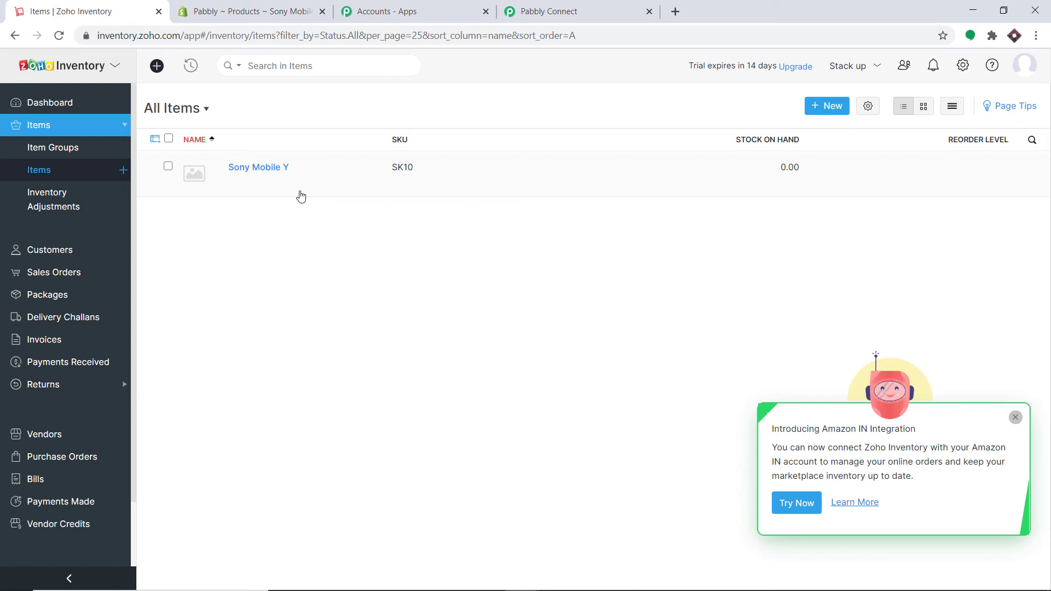
click(560, 6)
scroll(1049, 268, up, 20)
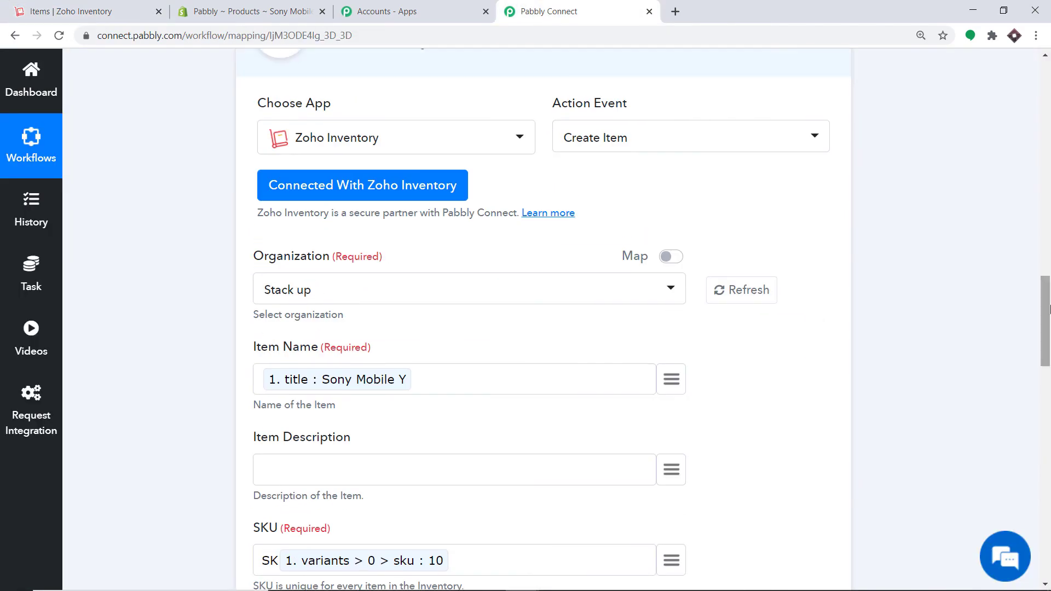
Collapse the Create Item action and Shopify trigger steps into a compact workflow outline
click(497, 286)
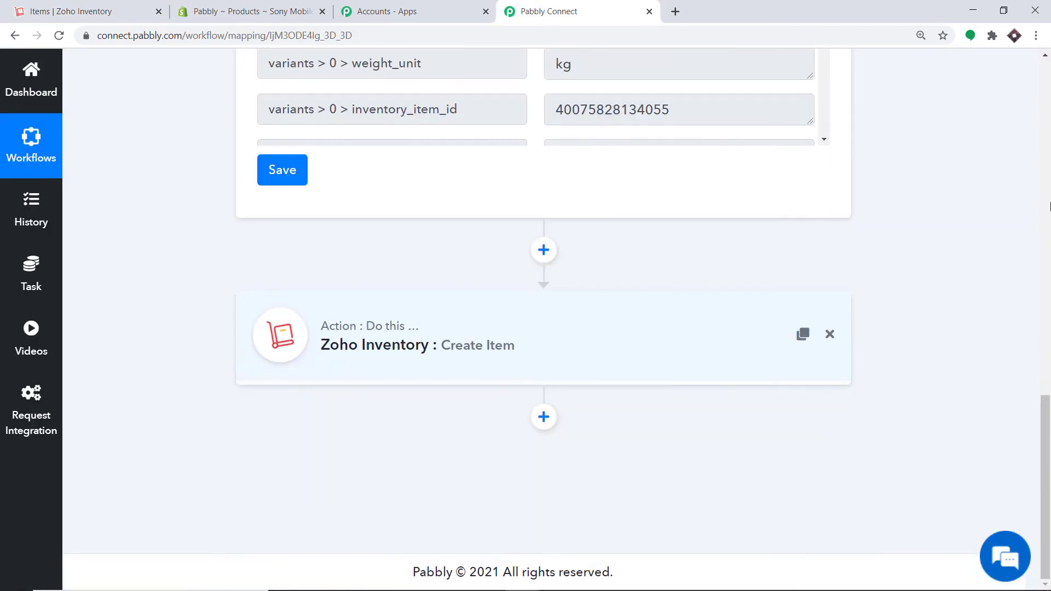
scroll(1048, 205, up, 10)
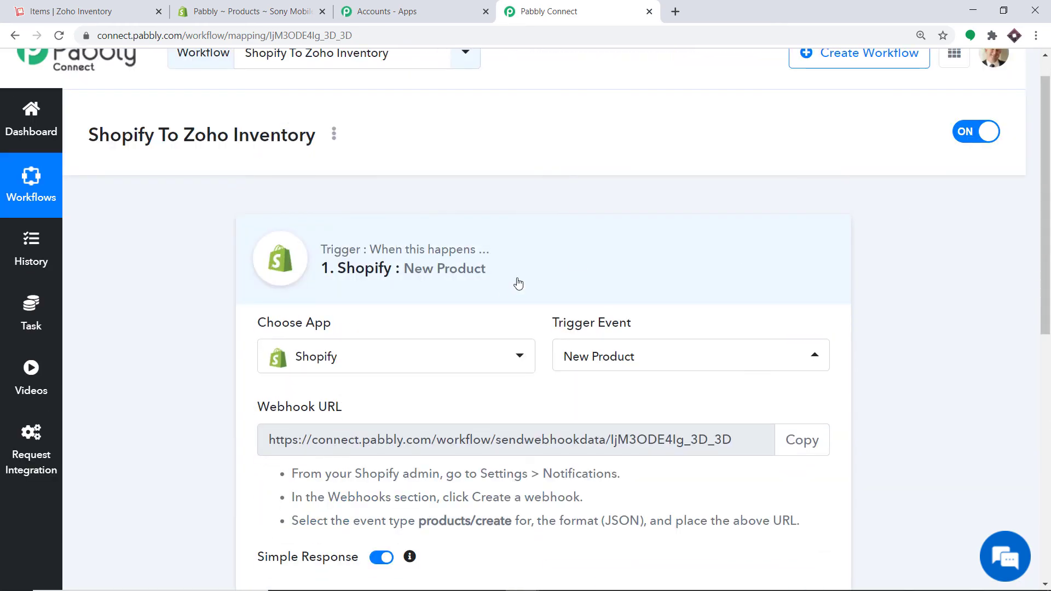
click(518, 281)
scroll(1049, 237, down, 1)
drag(1049, 253, 1049, 255)
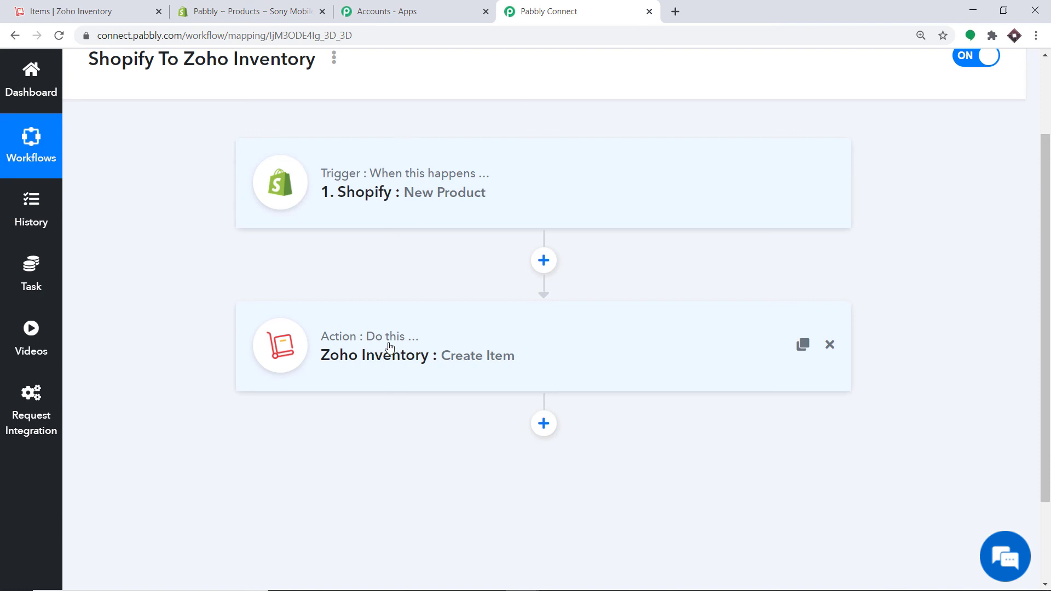
click(200, 5)
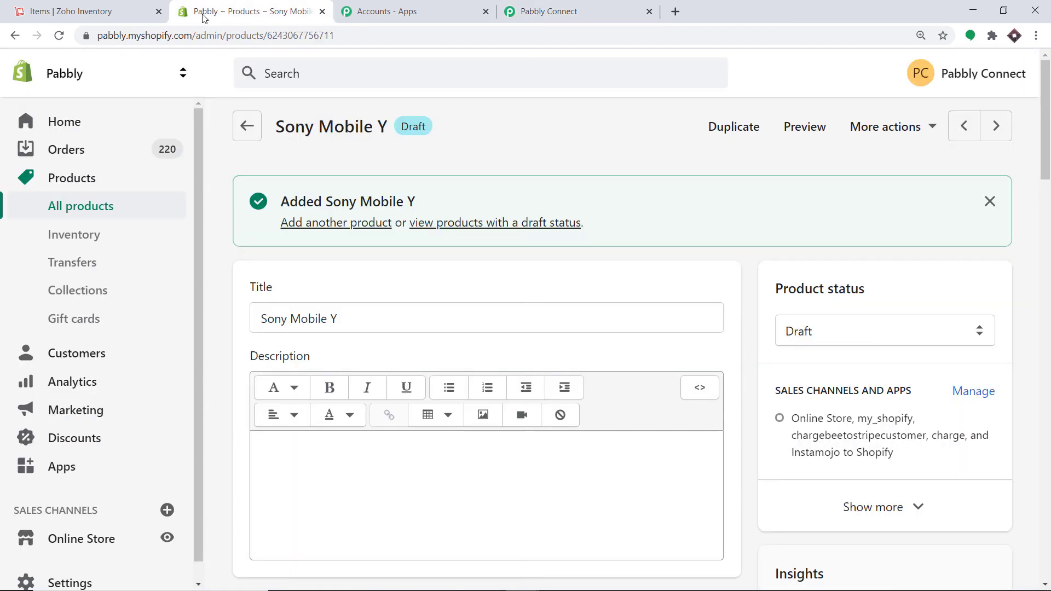
Go to All products in Shopify and start adding a new product
click(84, 206)
click(963, 127)
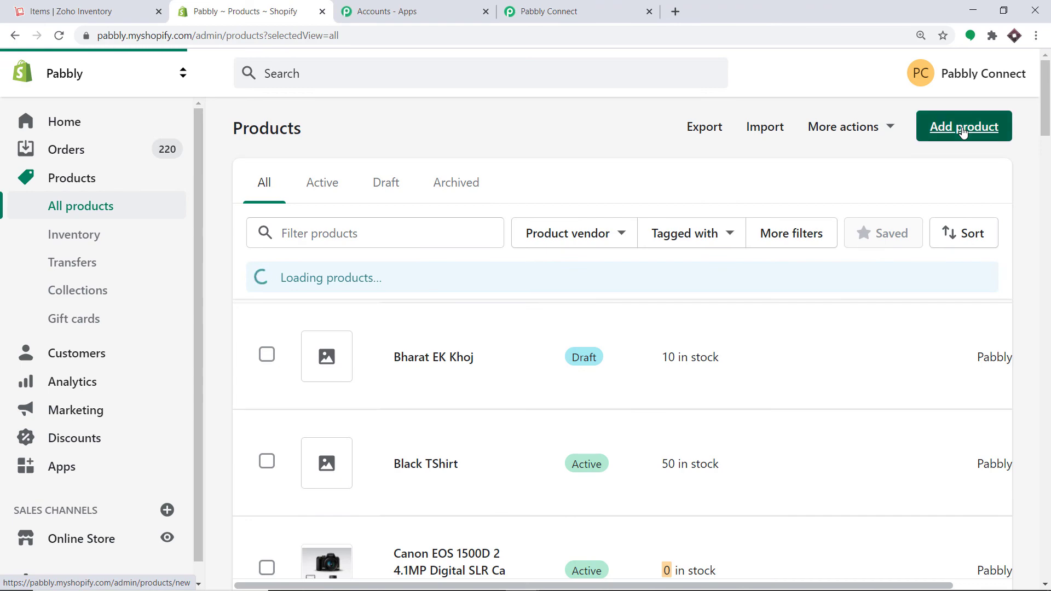